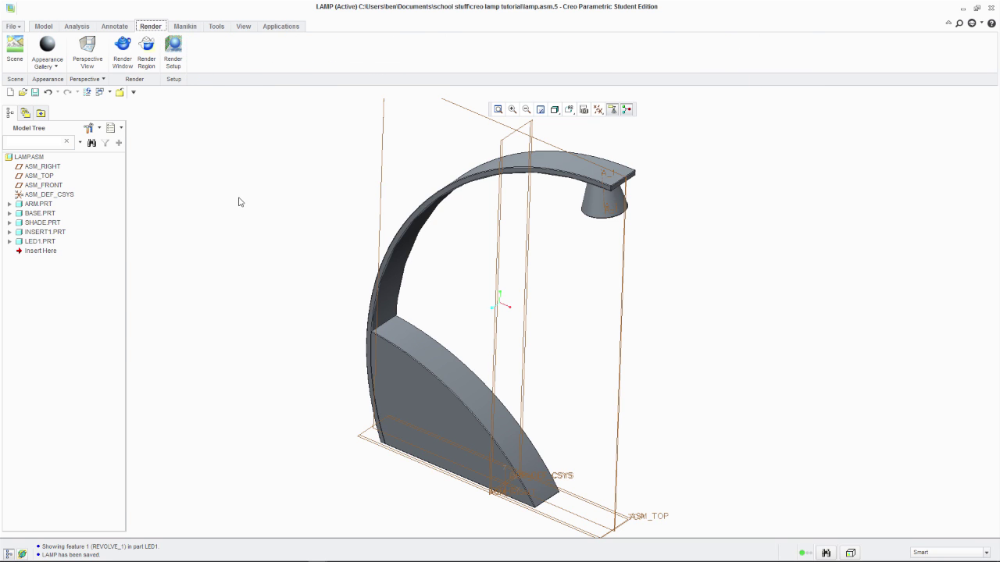
- Load the adv-wood-birch.dmt appearance library from the Wood folder of the Photolux Library
left_click(50, 63)
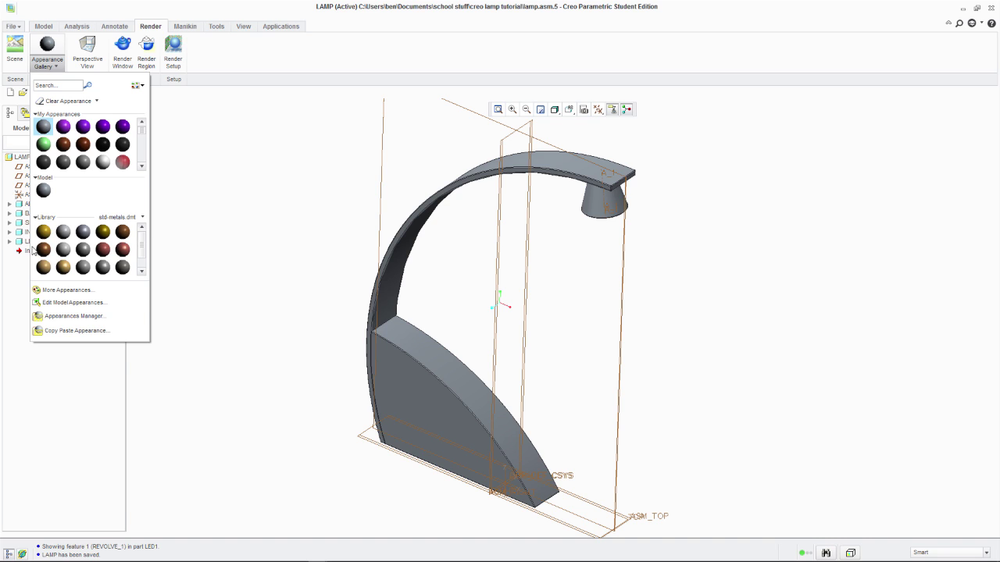
left_click(142, 218)
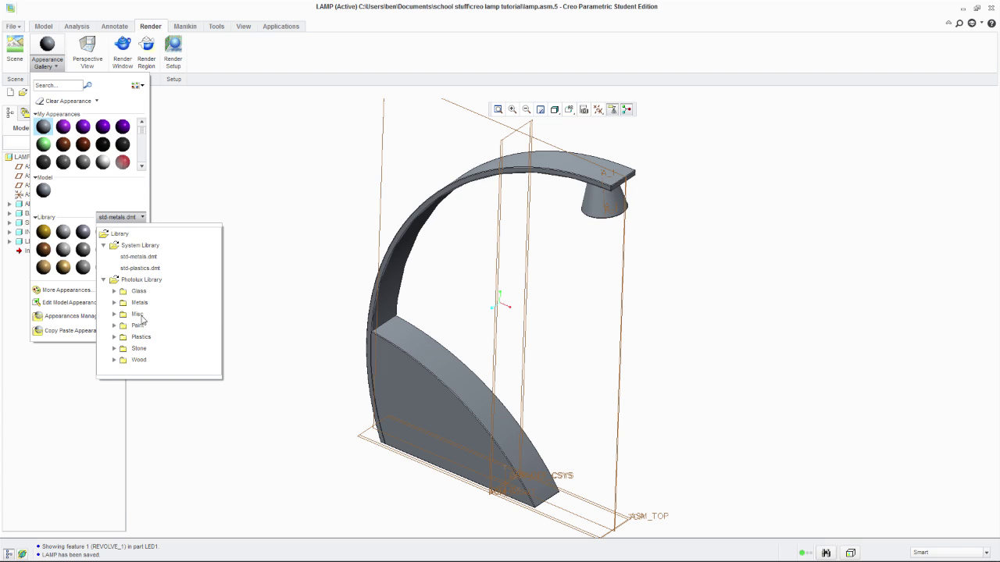
left_click(130, 281)
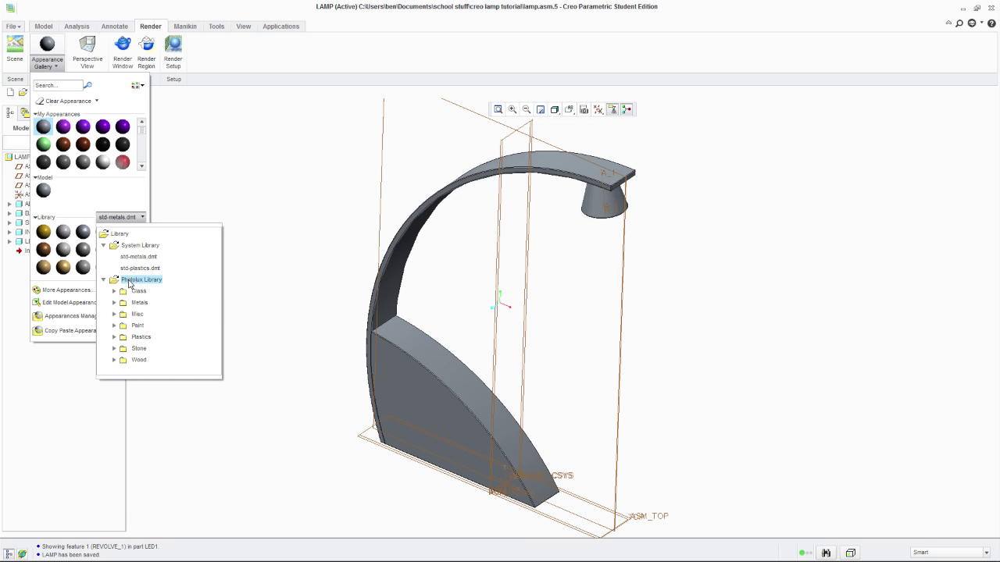
left_click(104, 281)
left_click(103, 281)
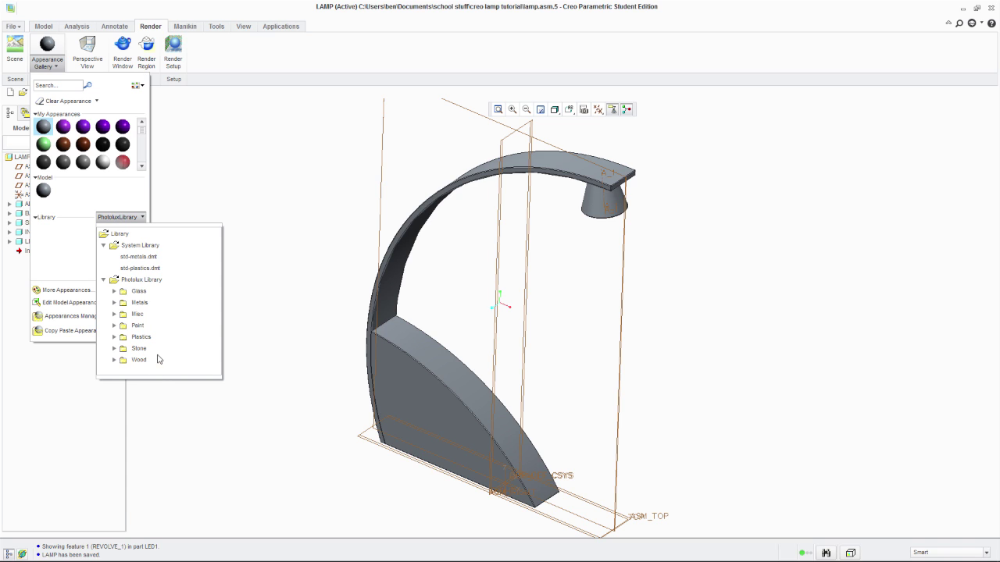
left_click(114, 361)
scroll(144, 359, "down", 3)
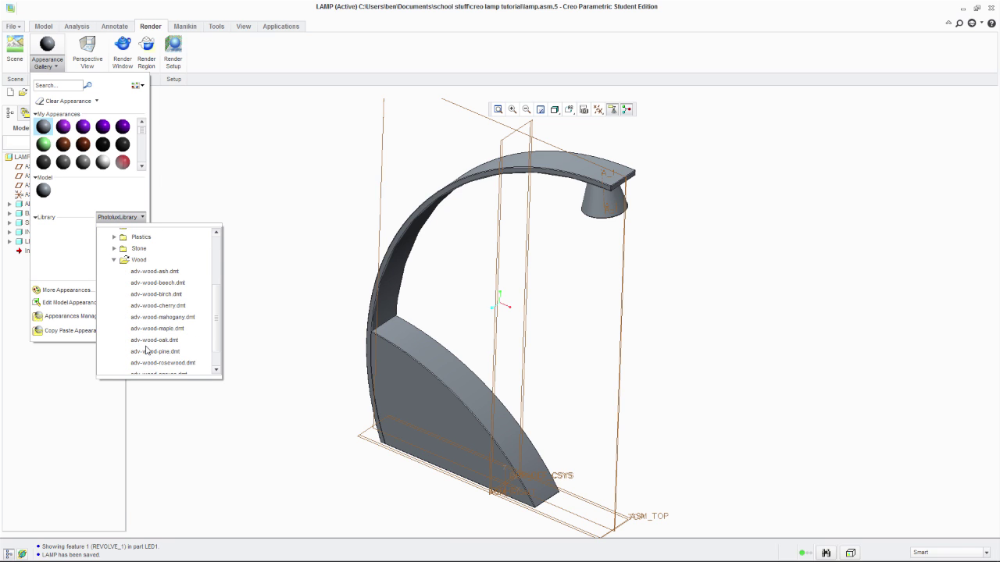
scroll(143, 336, "down", 2)
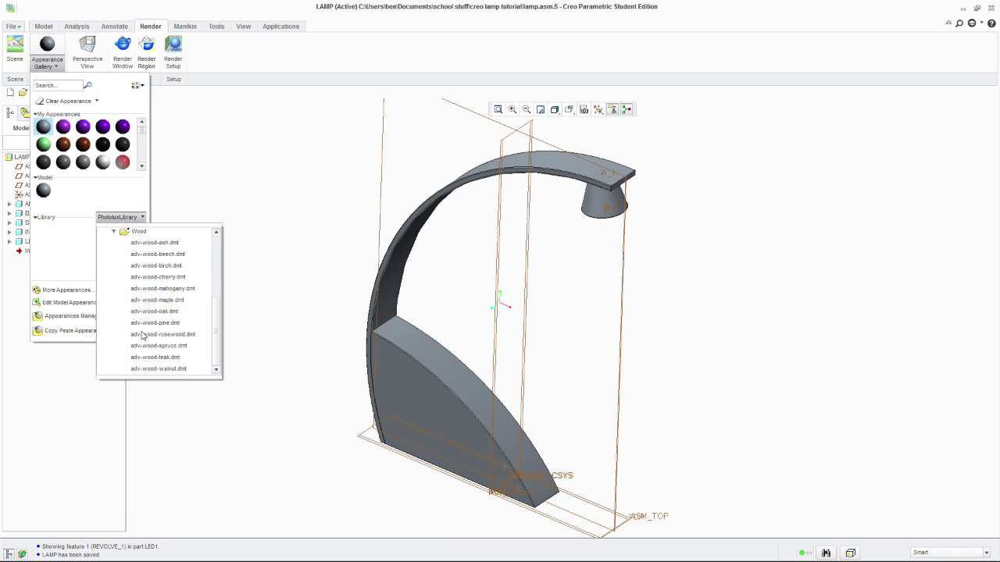
left_click(164, 266)
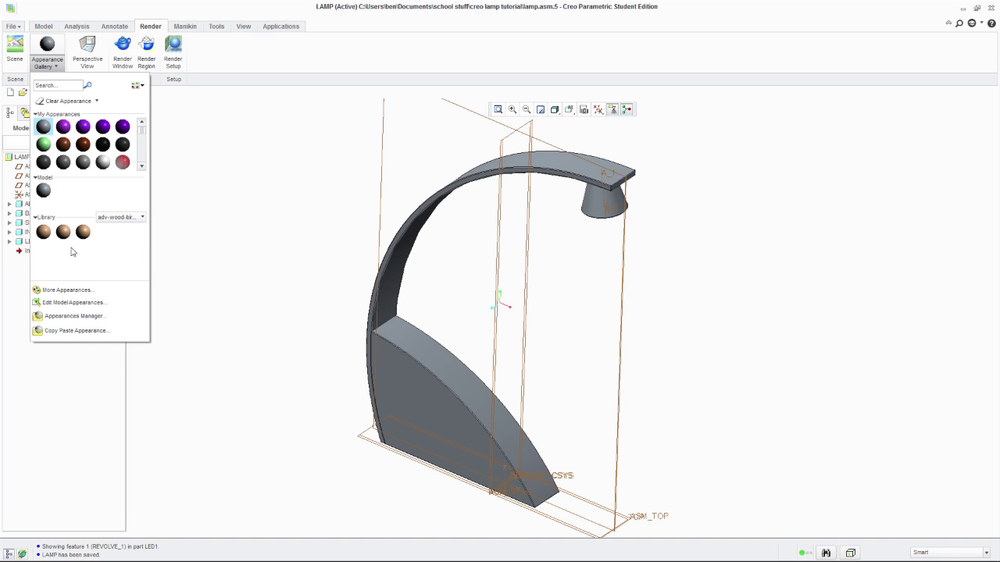
- Apply the adv-wood-birch-solid-varnished appearance to the whole lamp arm part
mouse_move(66, 239)
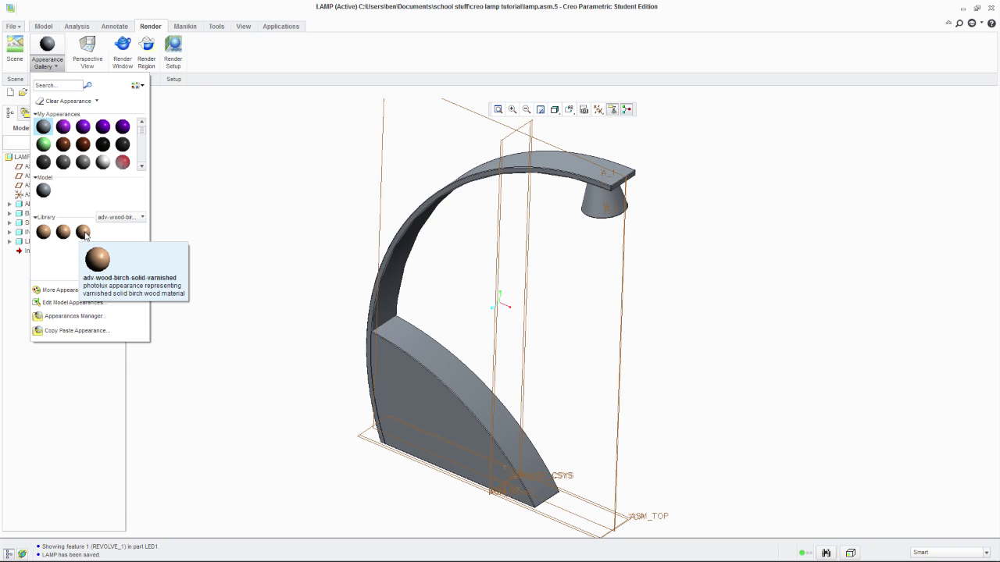
left_click(83, 232)
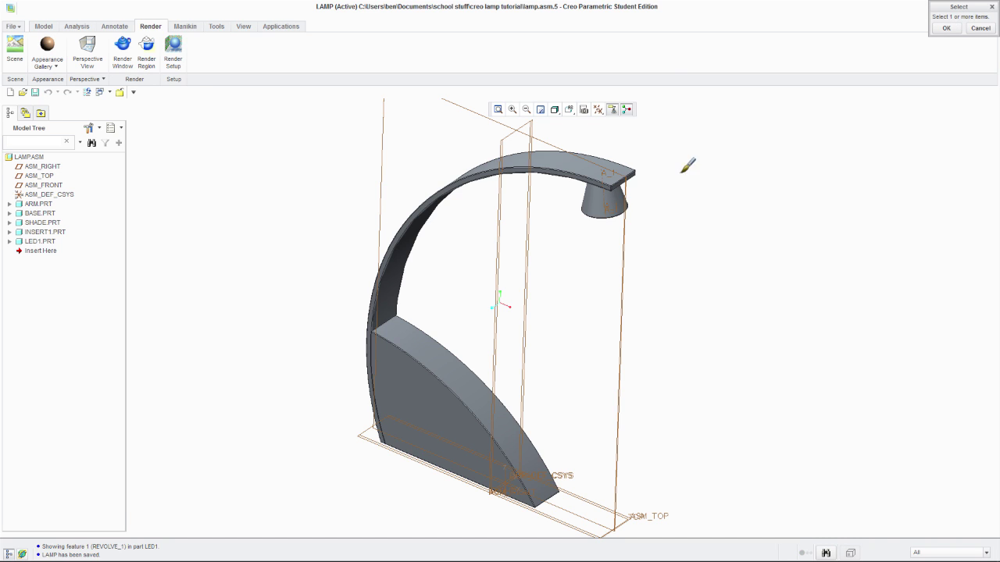
left_click(541, 164)
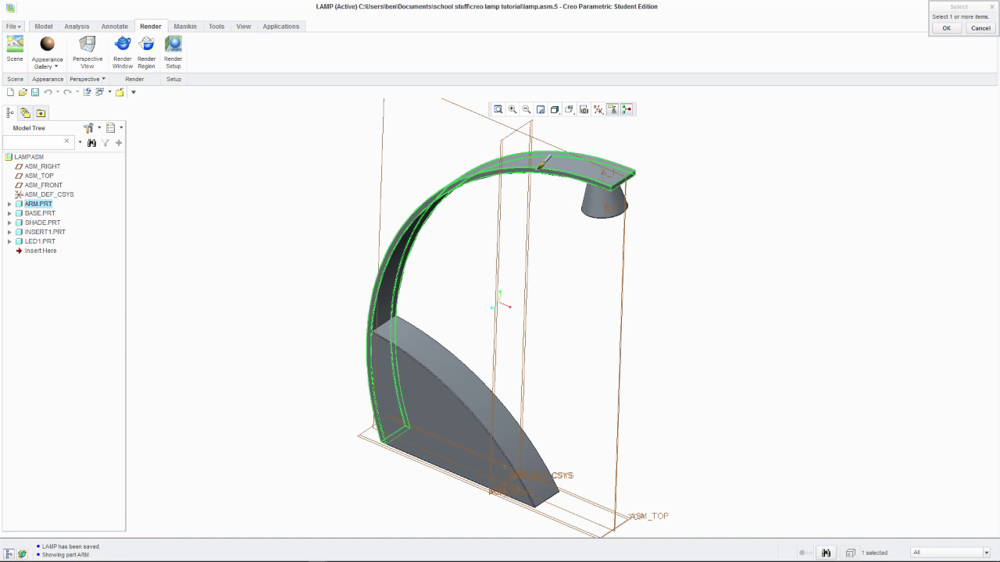
left_click(948, 28)
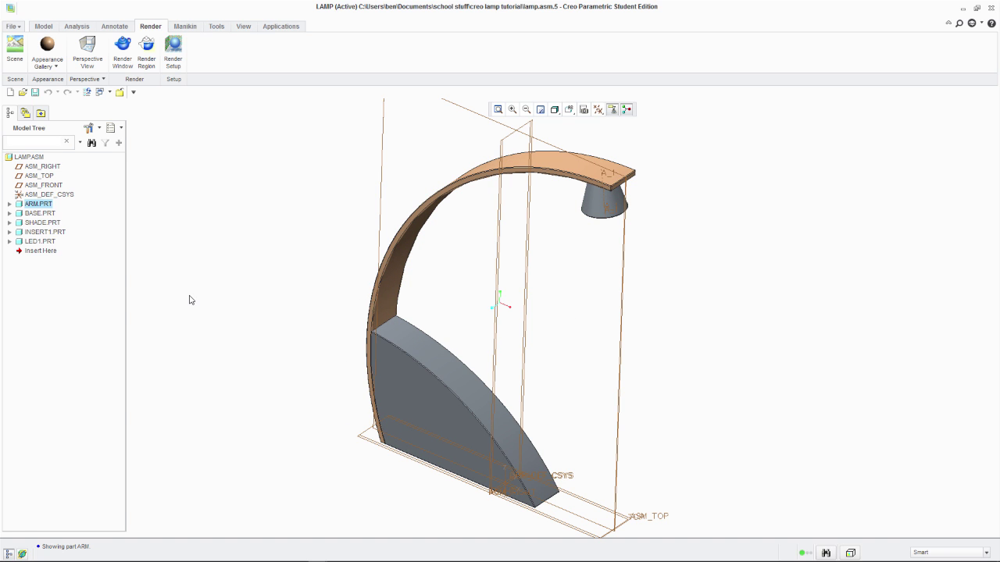
- Apply the third wood appearance from the adv-wood-oak.dmt library to the lamp's base part
left_click(54, 65)
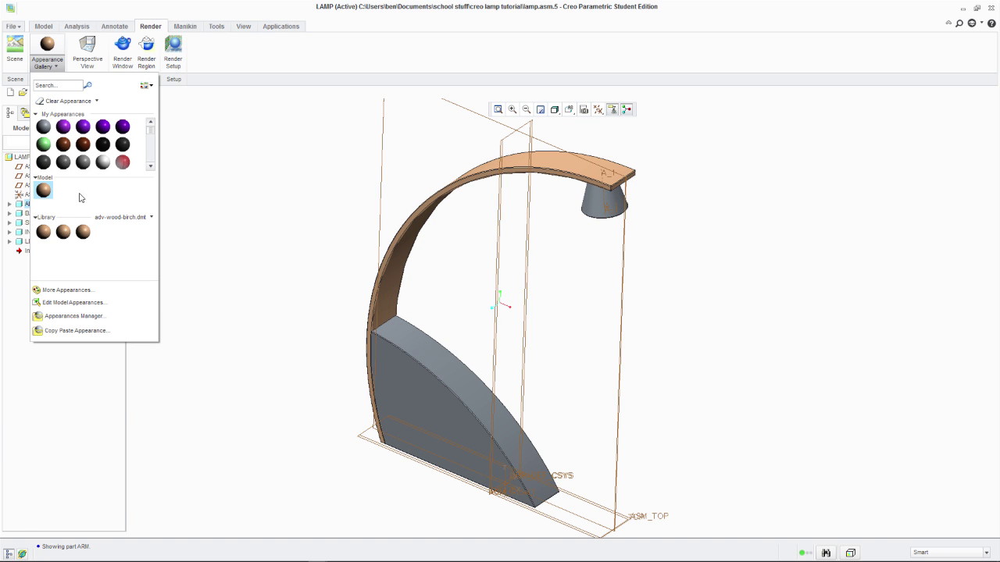
left_click(151, 218)
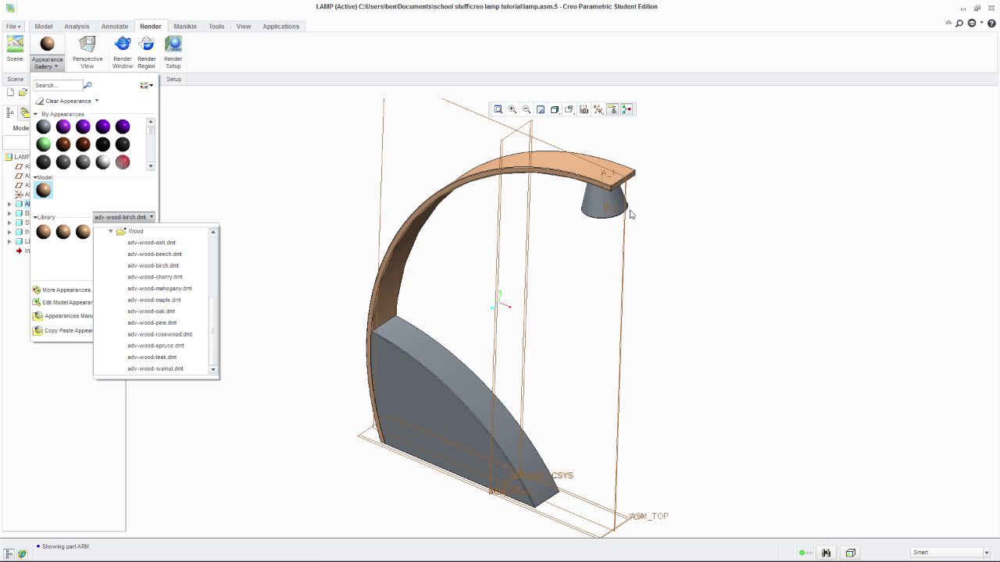
left_click(161, 312)
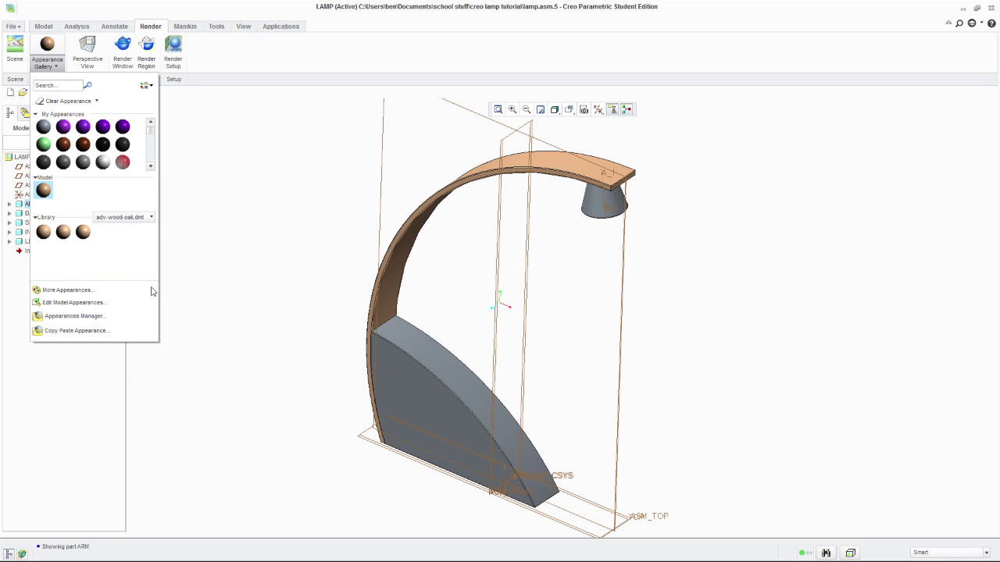
mouse_move(86, 239)
left_click(84, 232)
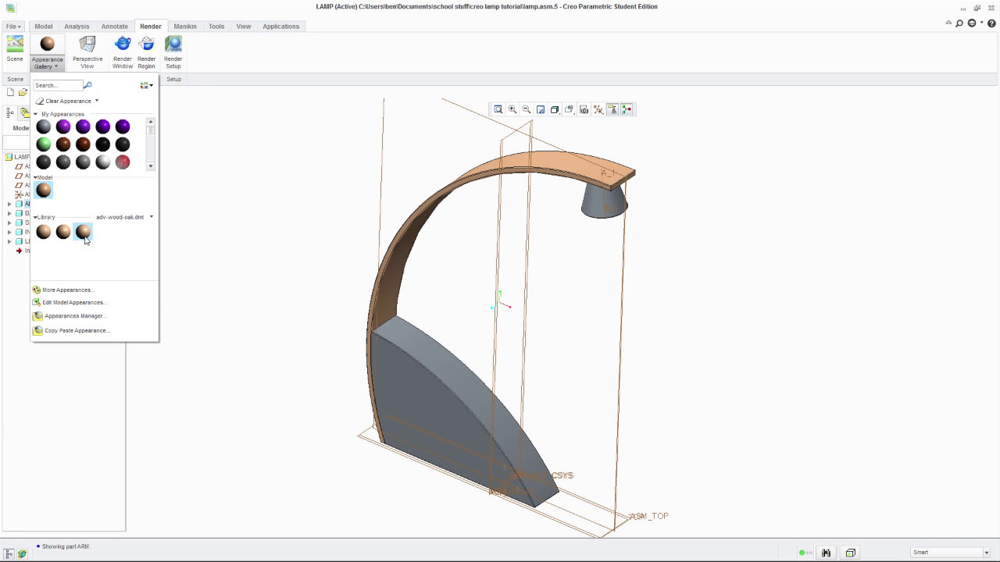
left_click(420, 361)
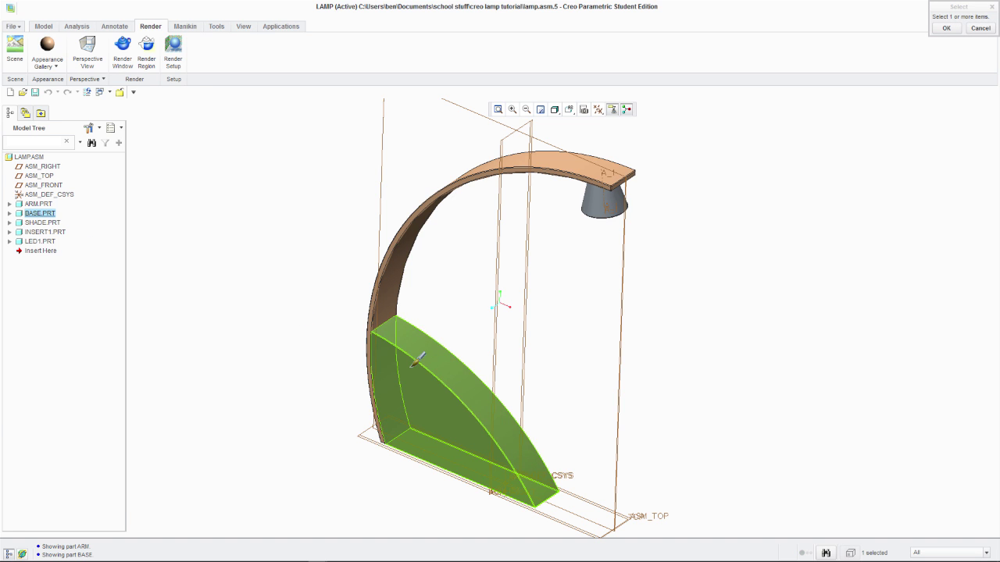
left_click(946, 29)
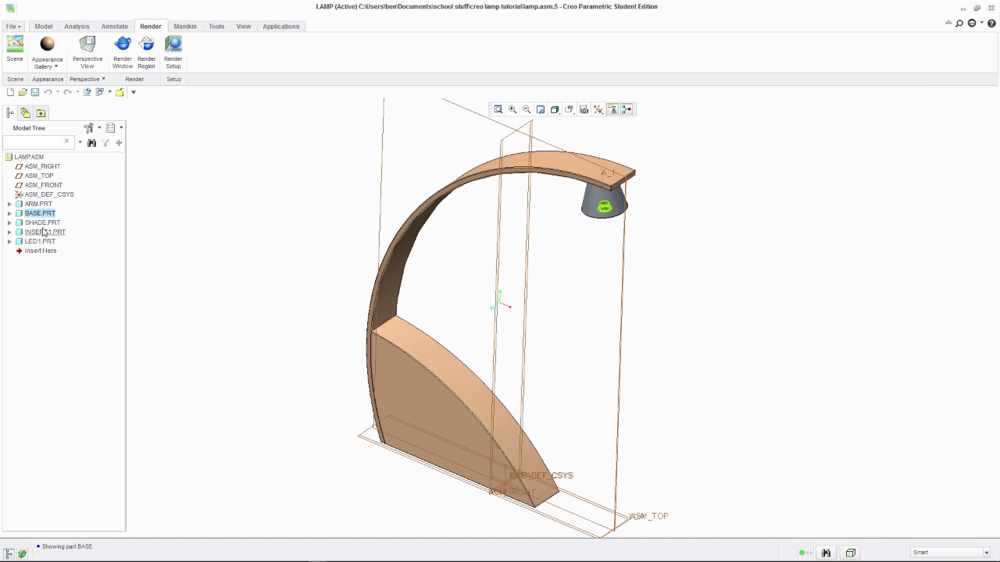
- Apply the third appearance from the adv-wood-mahogany.dmt library to the conical lamp shade part
left_click(55, 67)
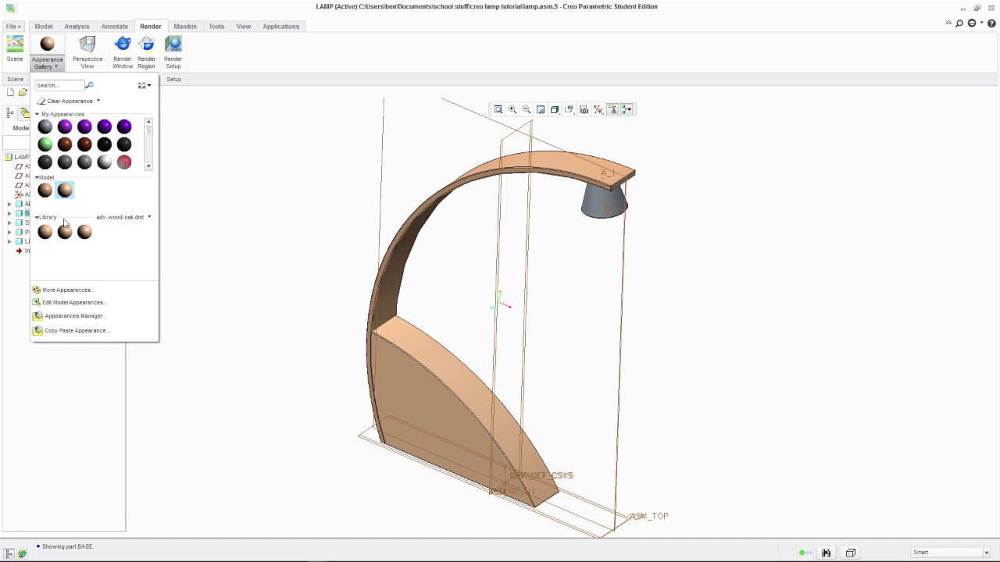
left_click(149, 217)
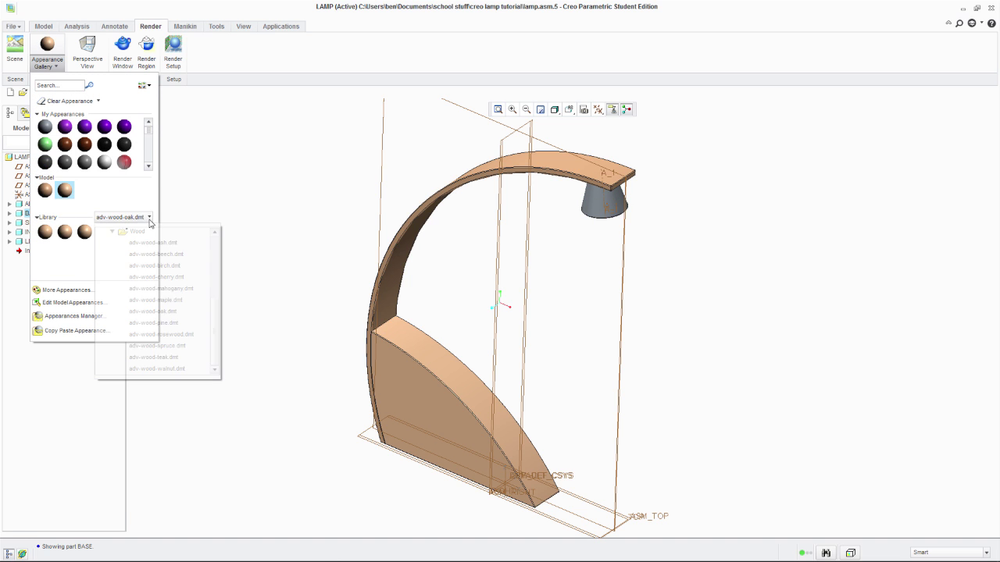
left_click(160, 289)
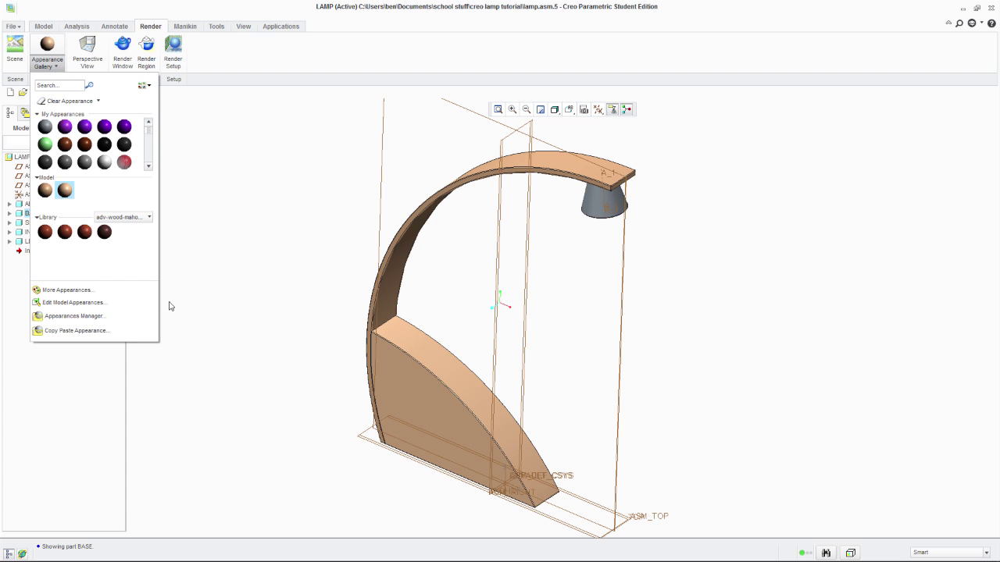
left_click(84, 232)
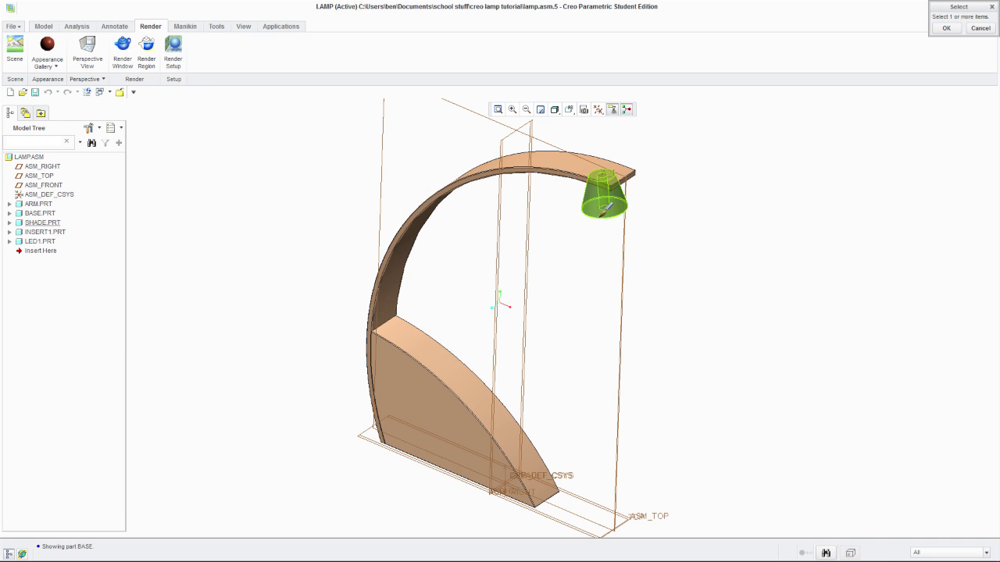
left_click(606, 207)
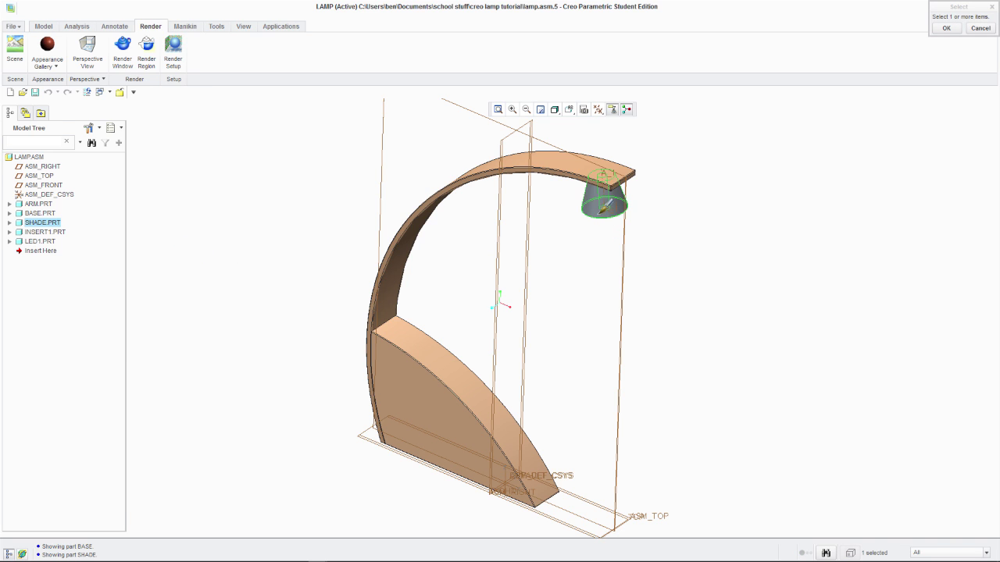
left_click(946, 28)
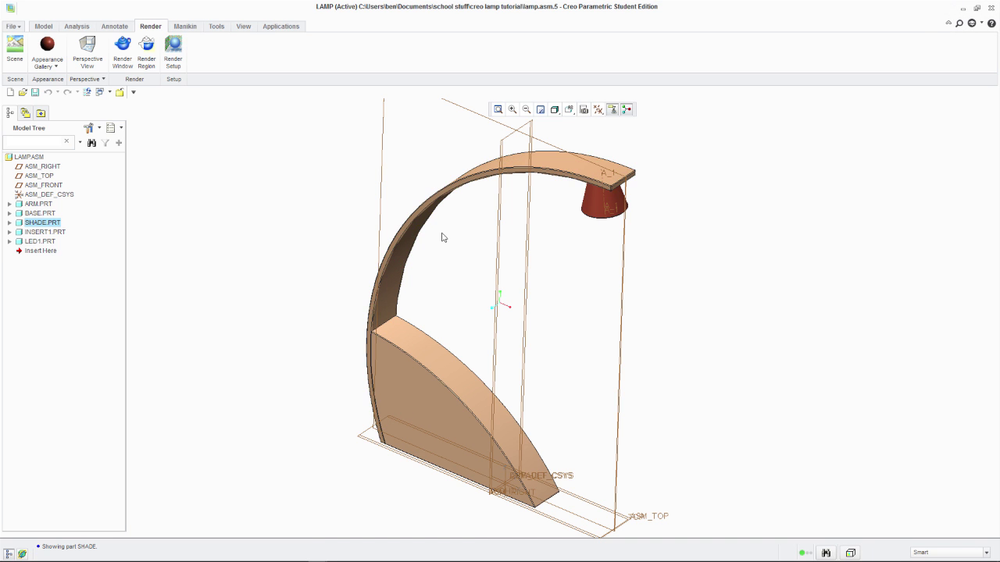
- Load the adv-plastics-injected.dmt appearance library from the Photolux Plastics folder, with the underside of the shade in view
middle_click_drag(608, 240, 479, 208)
scroll(342, 167, "up", 5)
scroll(342, 167, "up", 5)
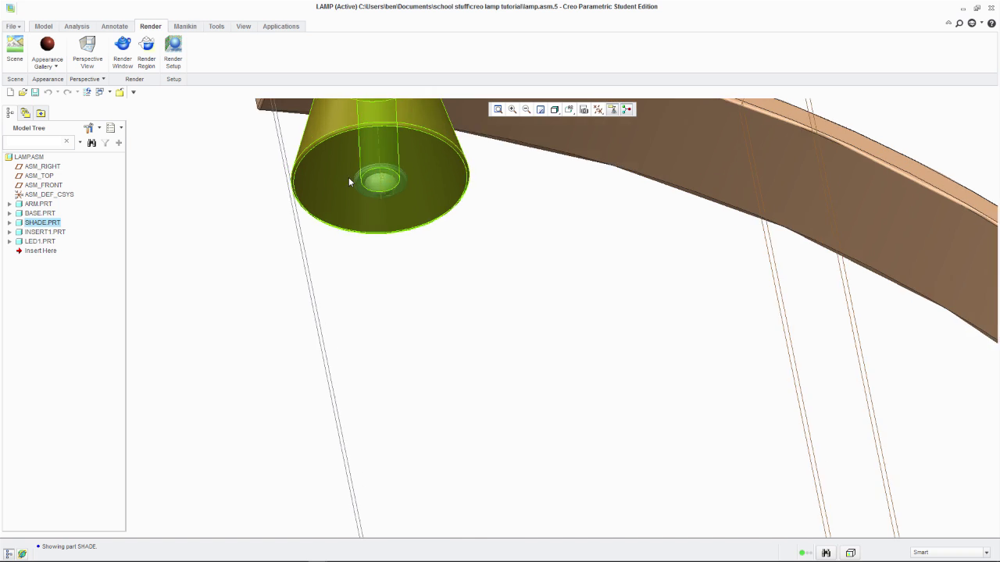
left_click(55, 72)
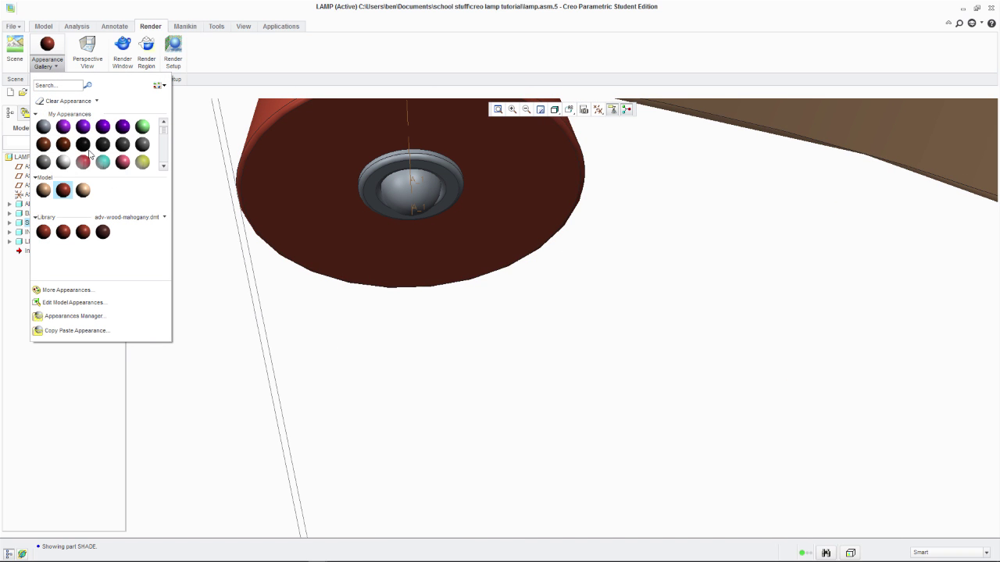
mouse_move(83, 148)
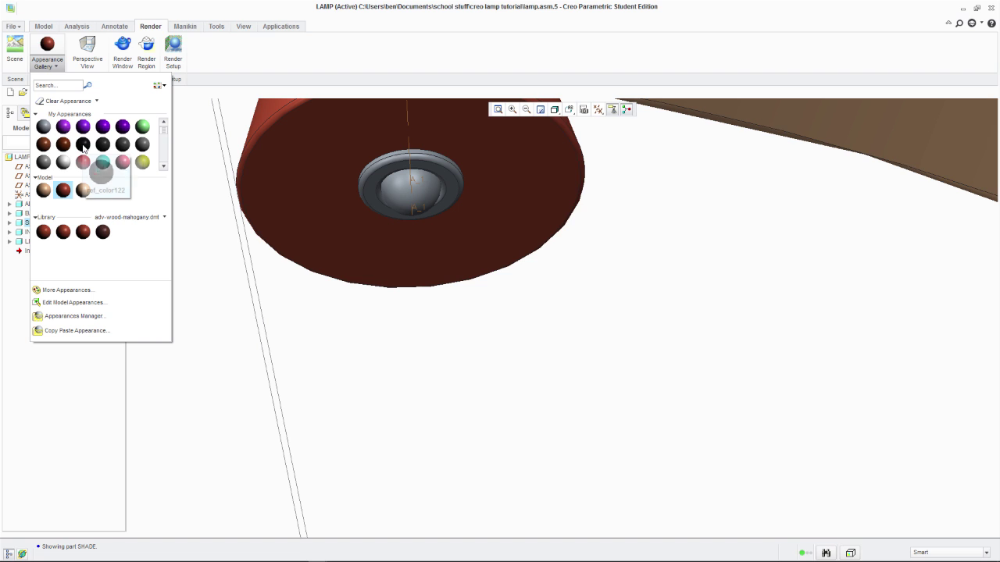
left_click(165, 218)
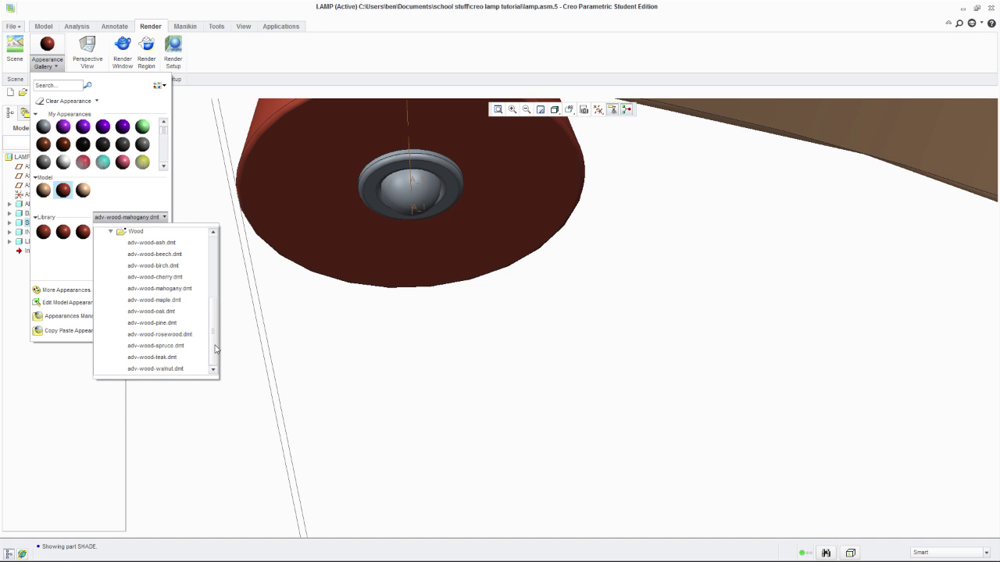
left_click_drag(213, 350, 210, 318)
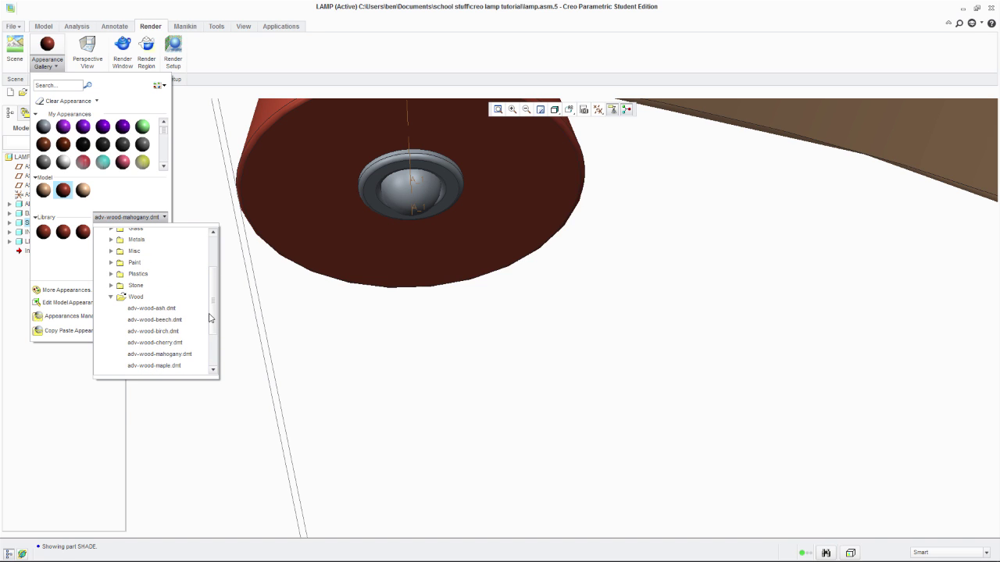
left_click(112, 275)
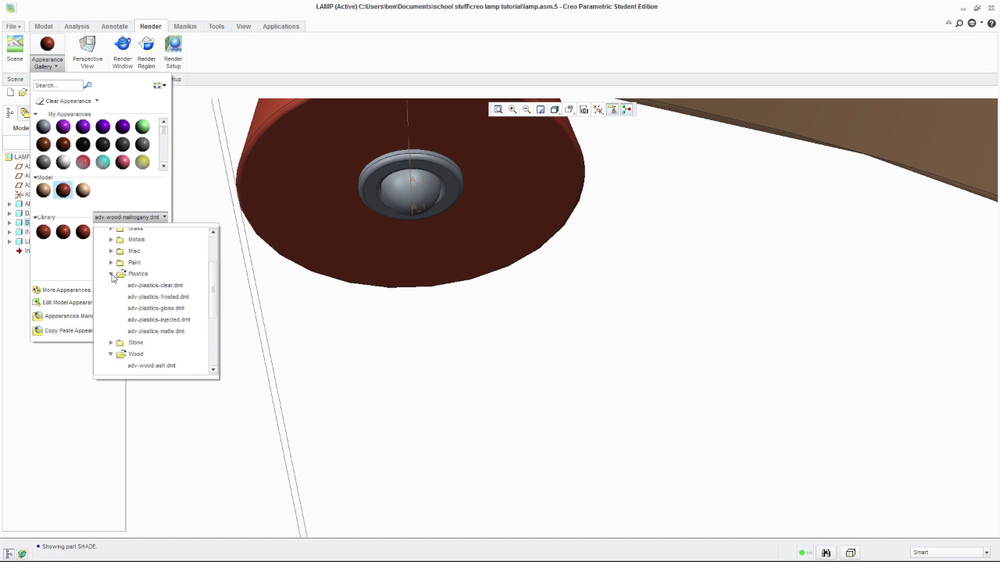
left_click(165, 320)
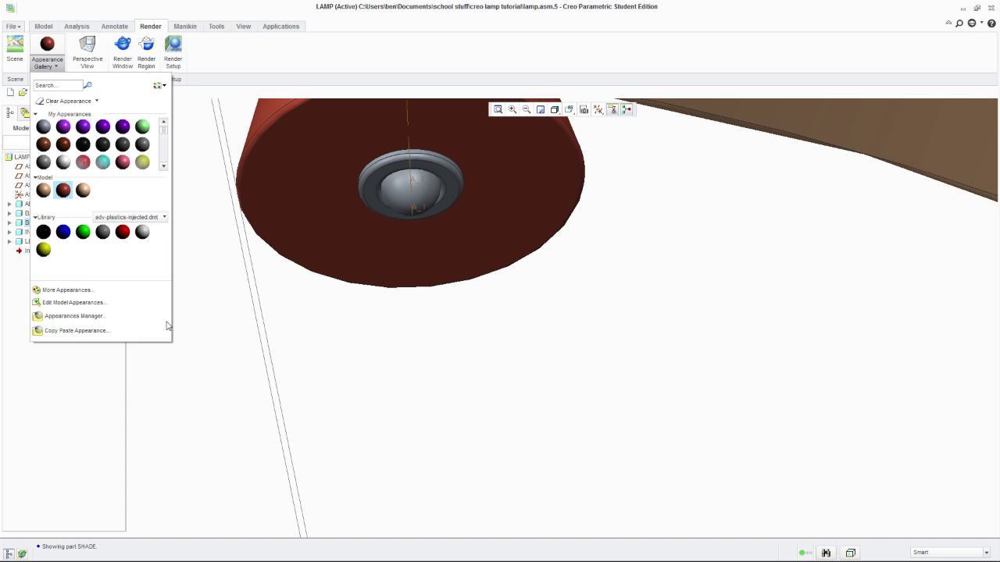
- Apply the black injected plastic appearance to the INSERT1 ring around the LED inside the shade
left_click(43, 232)
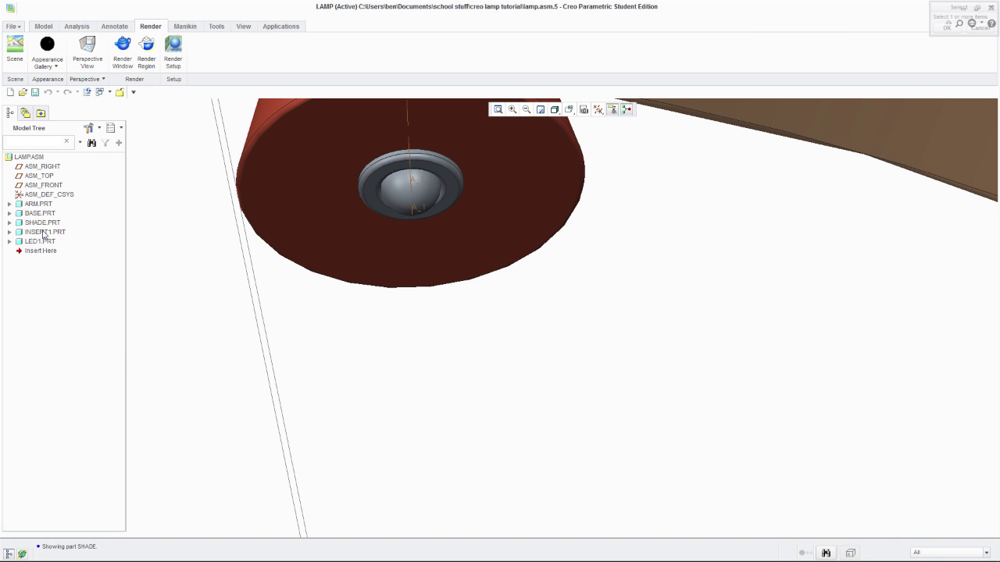
left_click(353, 160)
left_click(384, 156)
left_click(947, 30)
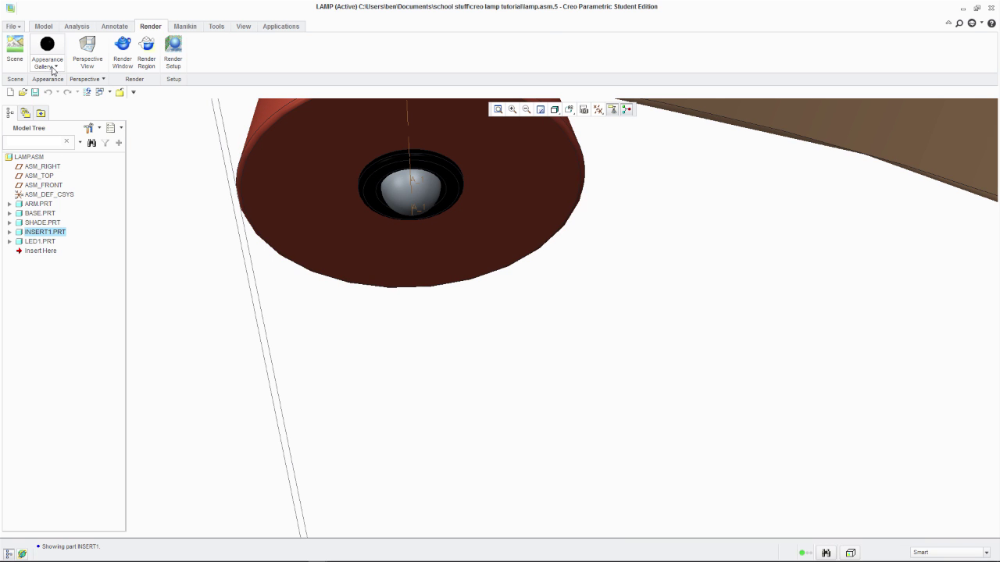
- Apply the second appearance from the adv-plastics-clear.dmt library to the LED1 part inside the shade
left_click(52, 69)
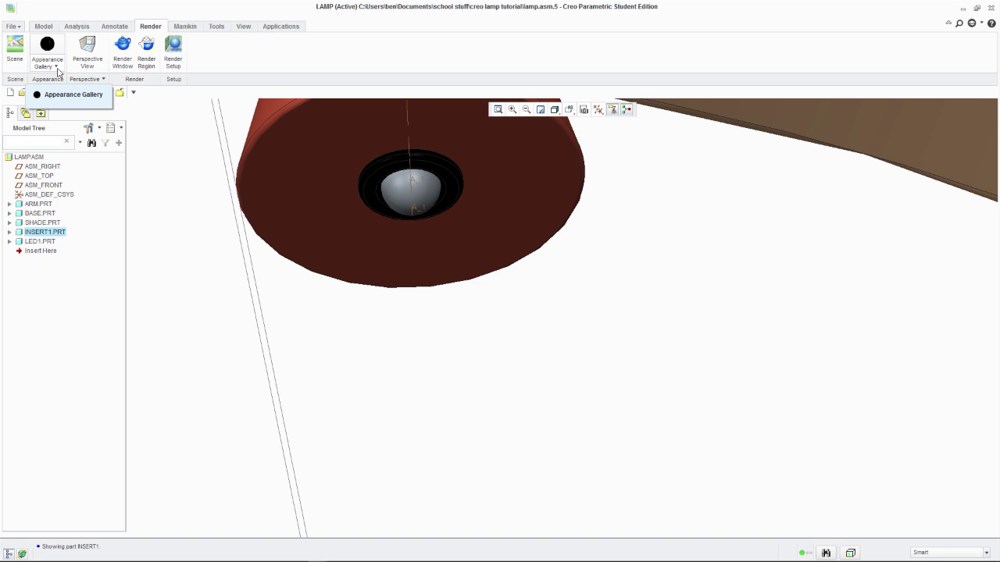
left_click(57, 68)
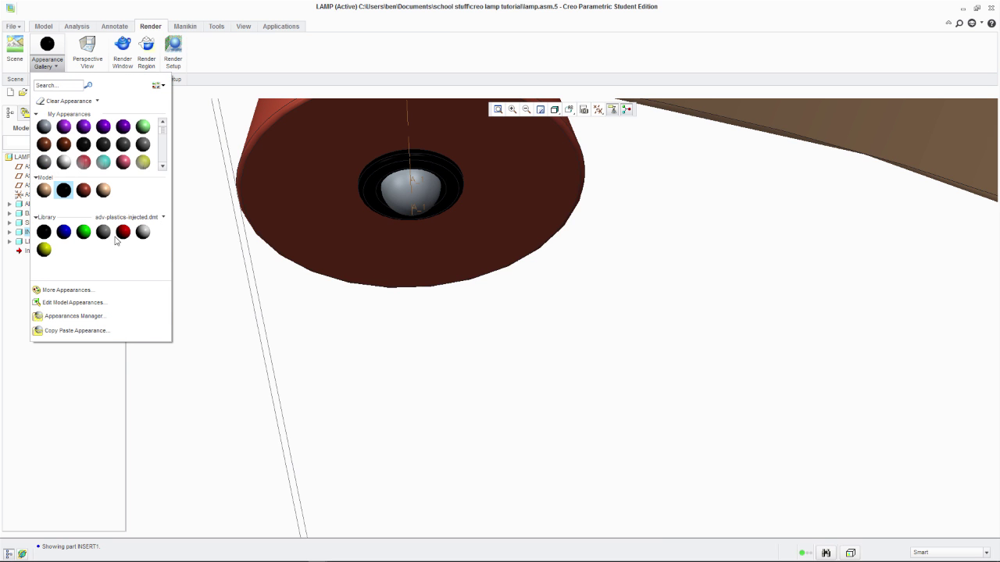
left_click(163, 218)
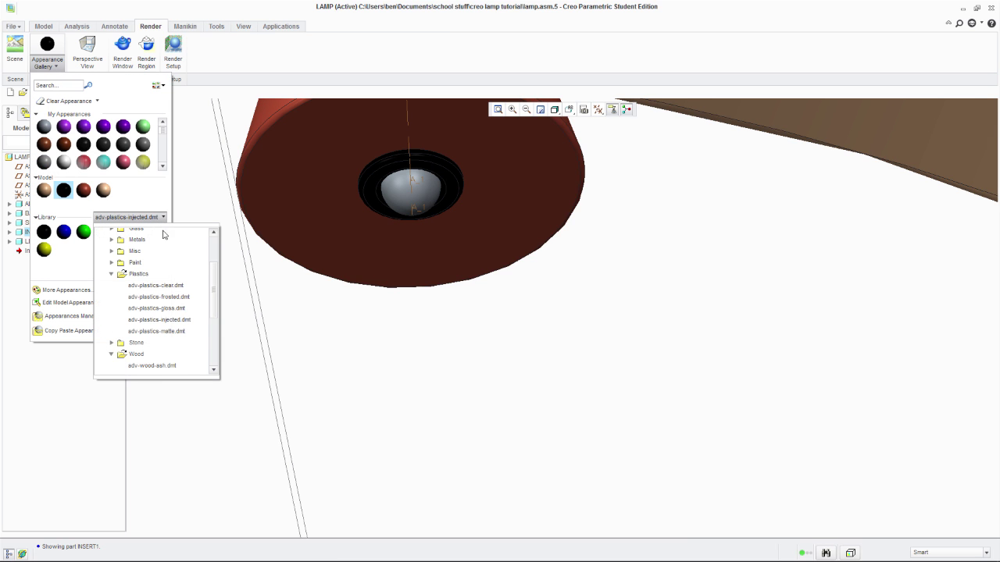
left_click(156, 285)
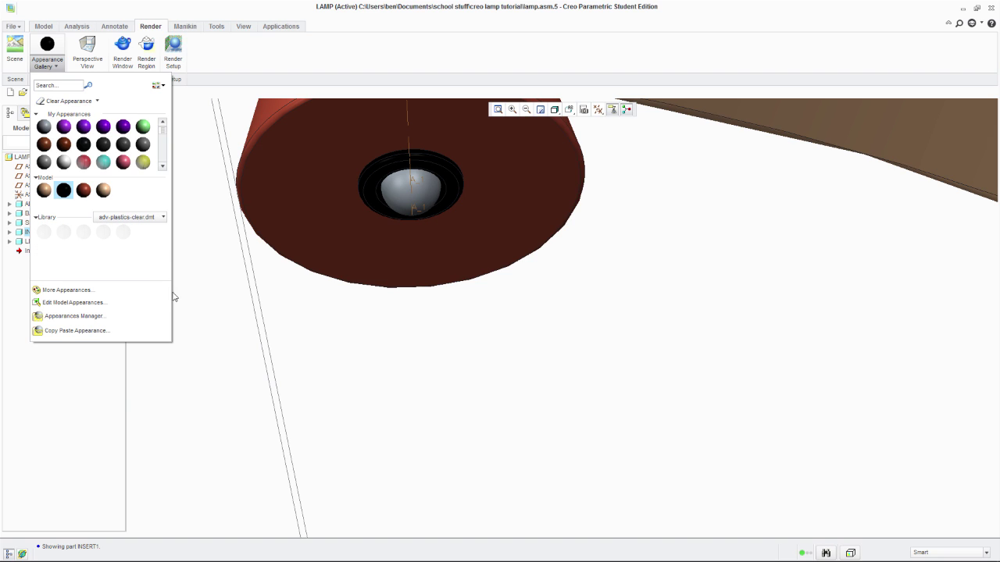
left_click(65, 234)
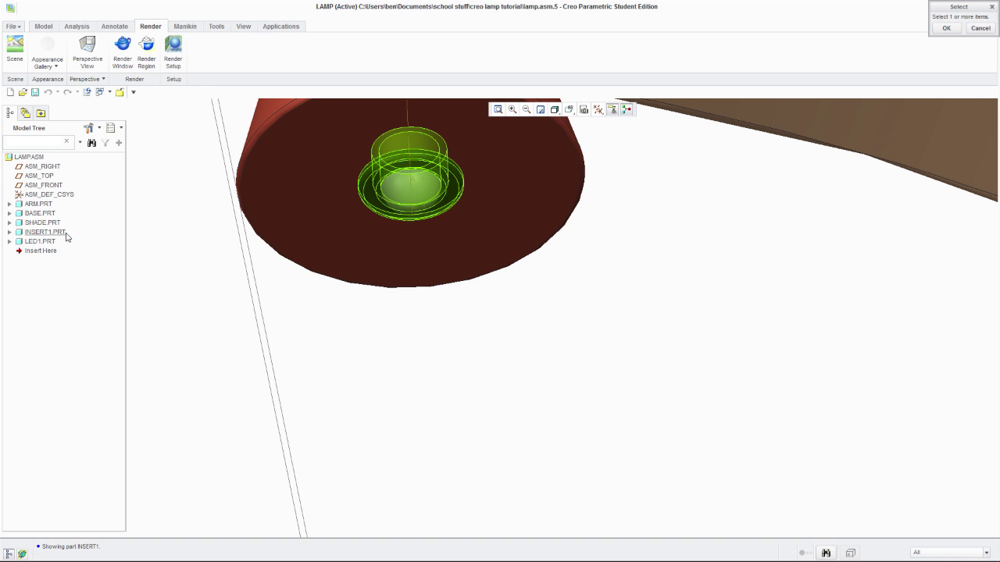
left_click(408, 189)
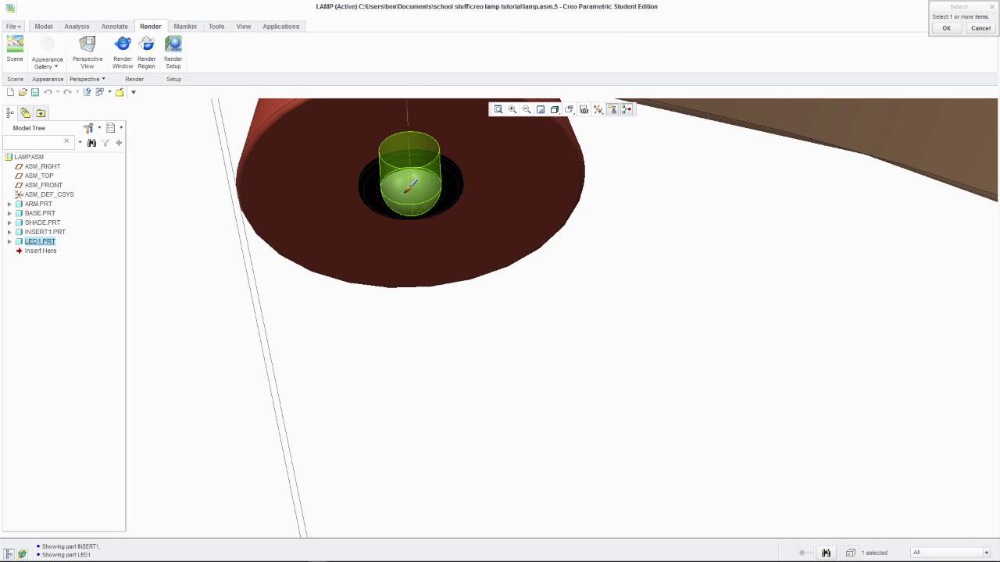
left_click(947, 29)
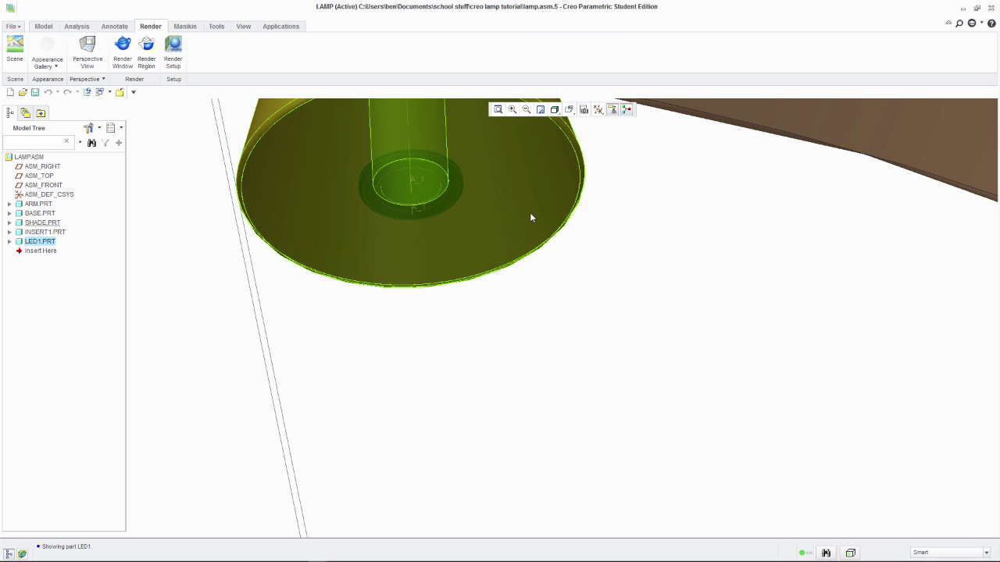
- Turn on the perspective view and orient the whole lamp at an angle, with its side and curved front face in view
scroll(512, 211, "up", 5)
scroll(605, 242, "up", 5)
middle_click_drag(655, 454, 754, 442)
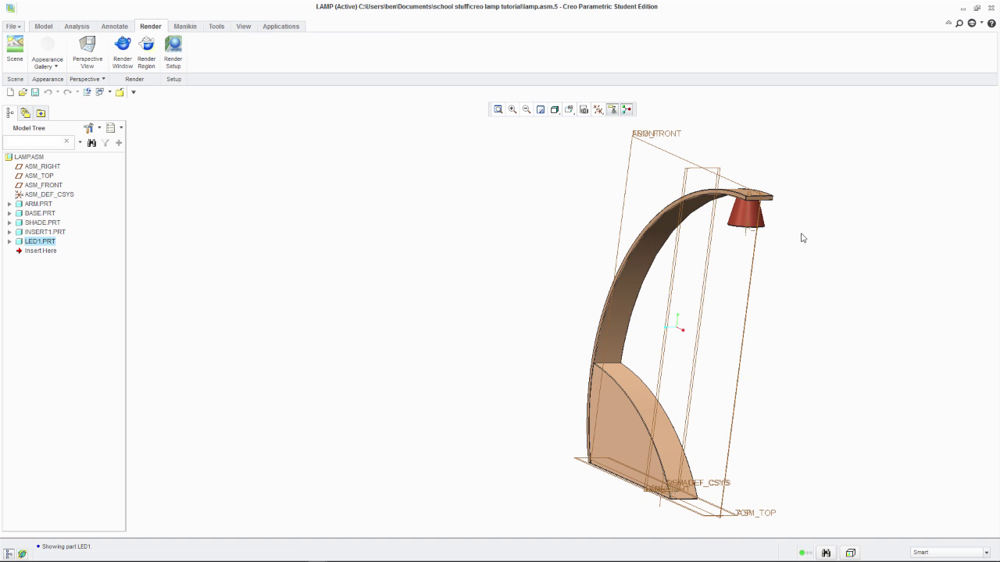
middle_click_drag(725, 316, 579, 311, "shift")
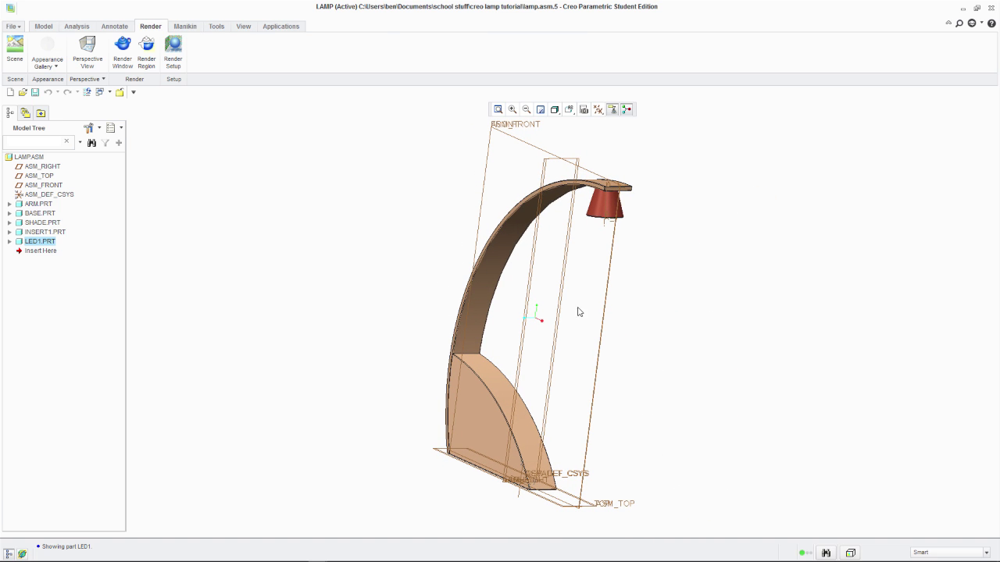
left_click(88, 68)
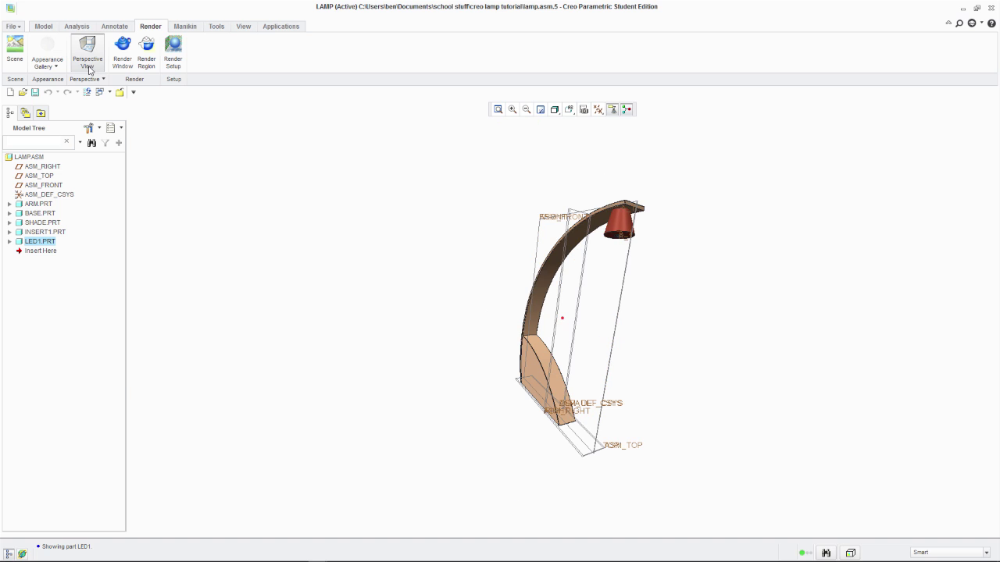
scroll(645, 344, "down", 3)
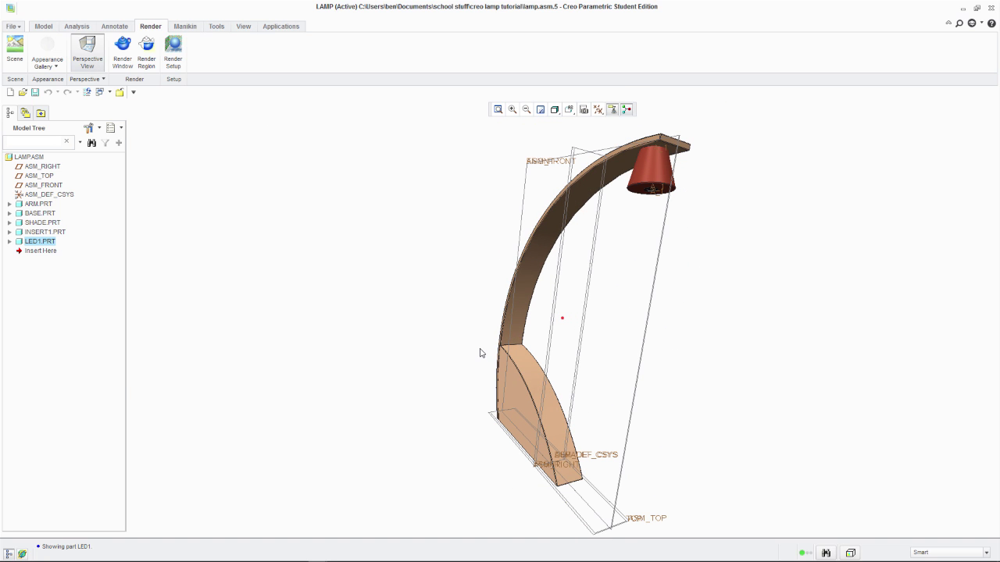
middle_click_drag(470, 337, 452, 364, "shift")
middle_click_drag(520, 359, 549, 371)
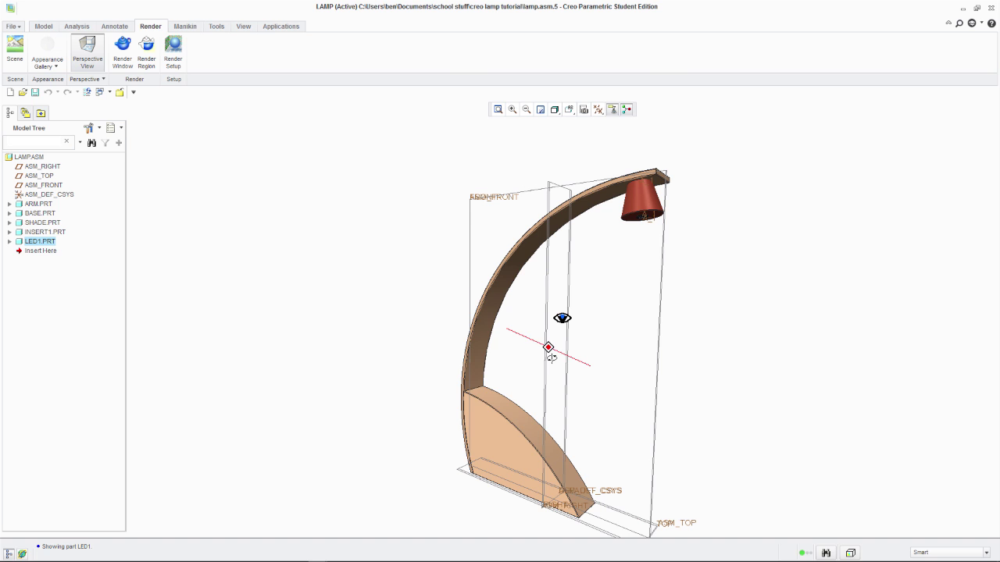
middle_click_drag(532, 444, 529, 422)
middle_click_drag(682, 420, 666, 427)
middle_click_drag(588, 305, 587, 323, "shift")
middle_click_drag(589, 315, 589, 317)
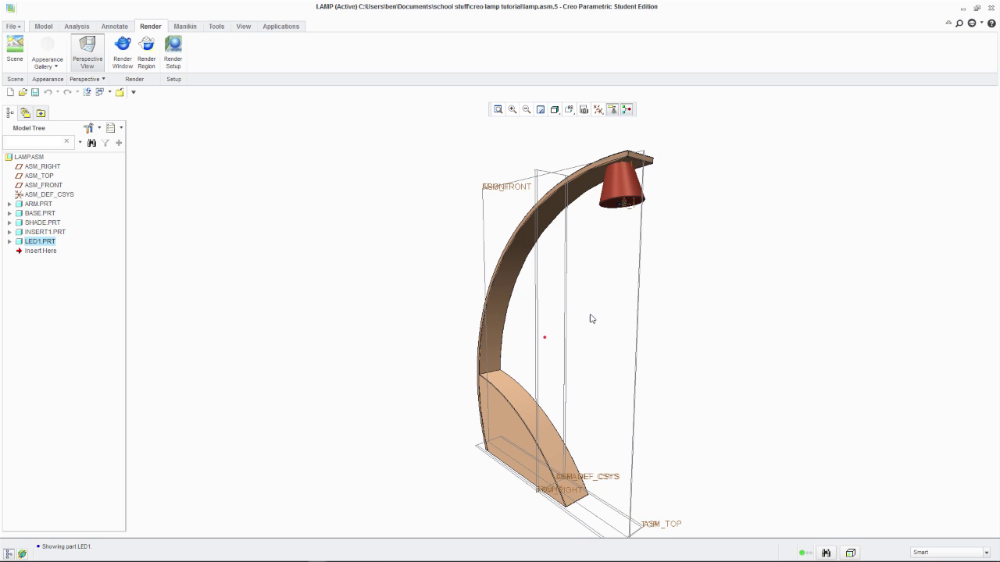
- Activate the photolux-studio-hard scene from the scene gallery for the lamp assembly
left_click(15, 52)
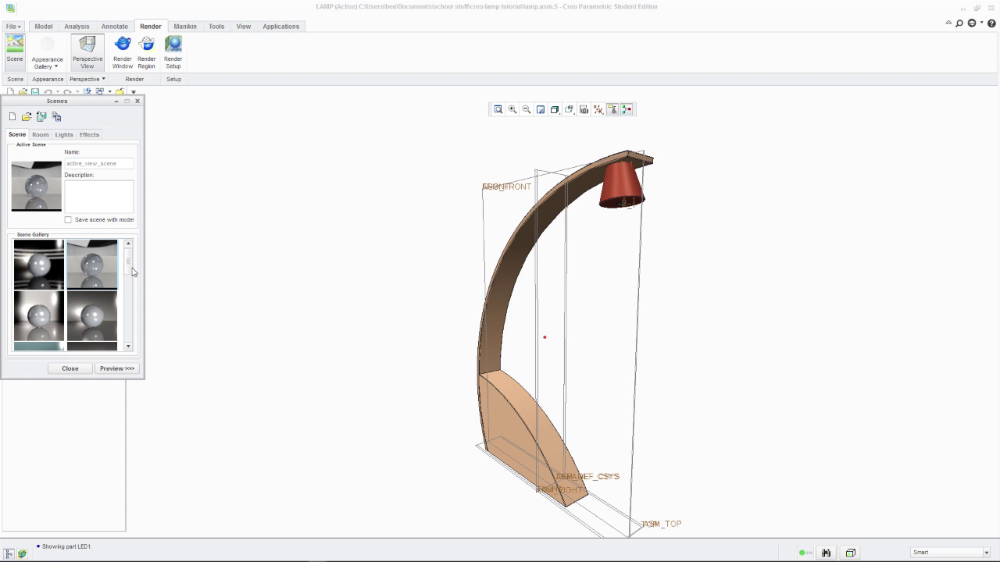
left_click_drag(128, 263, 129, 331)
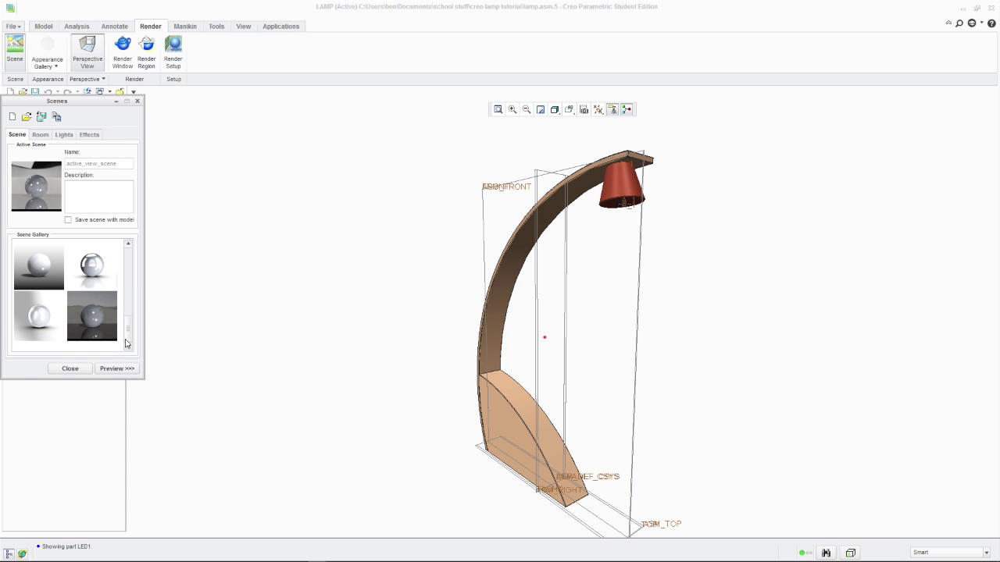
left_click(91, 269)
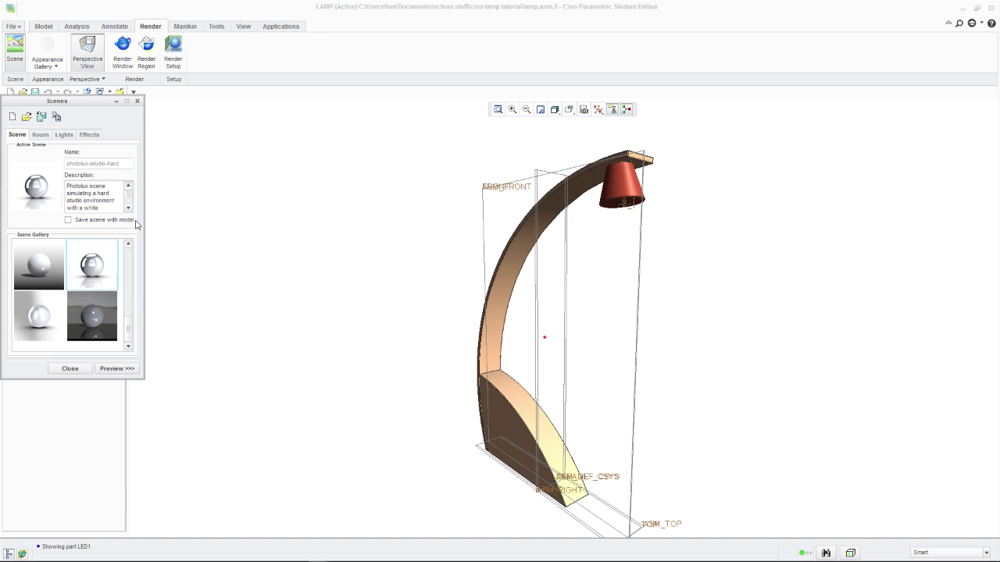
- Lower the scene's room floor to -0.400 so it sits at the underside of the lamp base
left_click(40, 136)
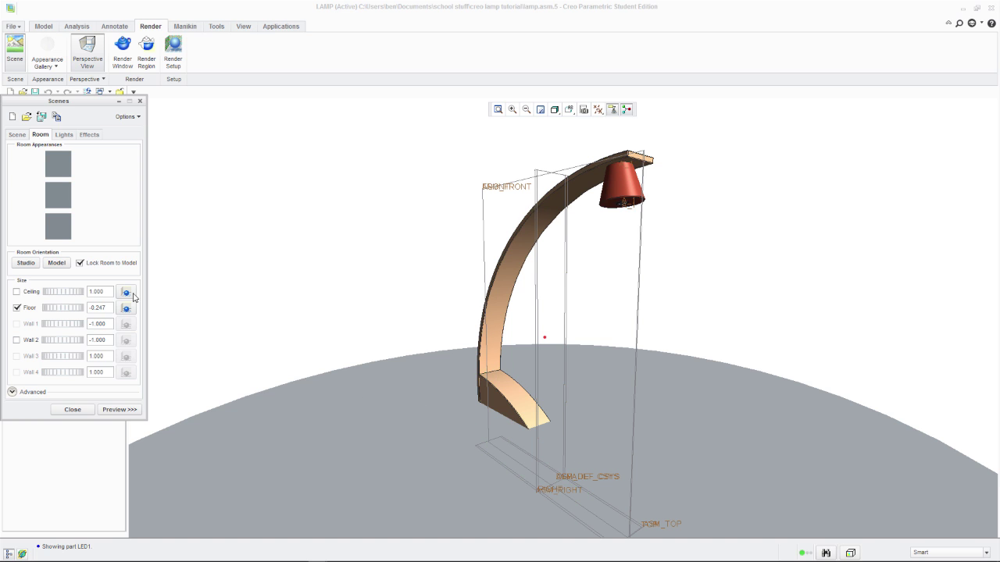
left_click_drag(47, 311, 75, 314)
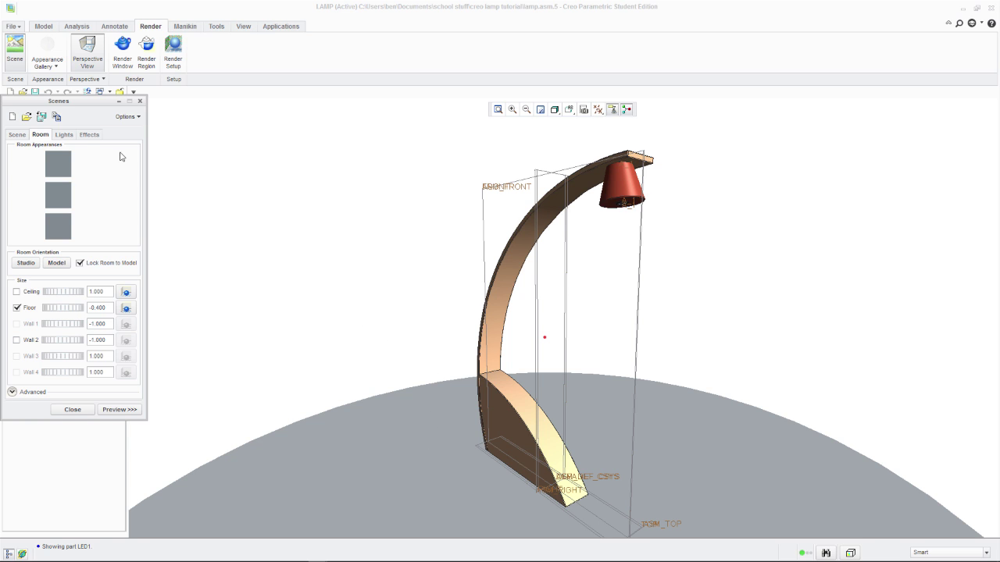
left_click(140, 101)
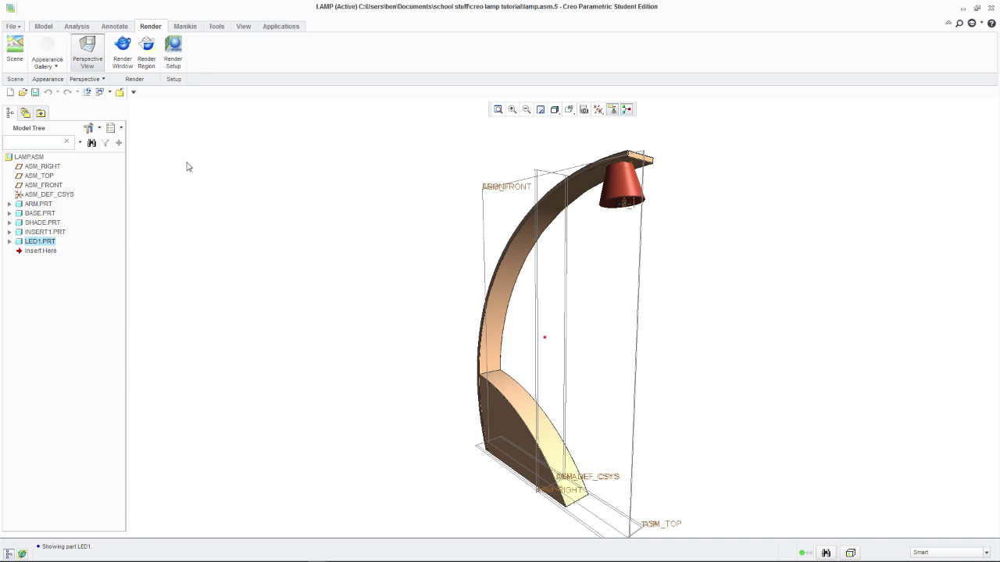
- Set the Photolux render quality to Maximum with High anti-aliasing and render the lamp in the full window
left_click(173, 63)
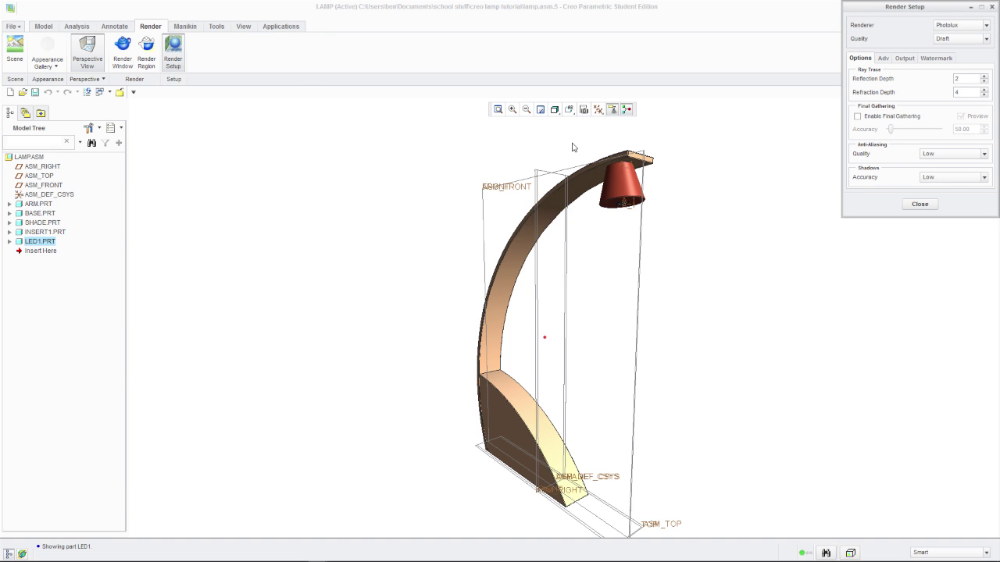
left_click(986, 38)
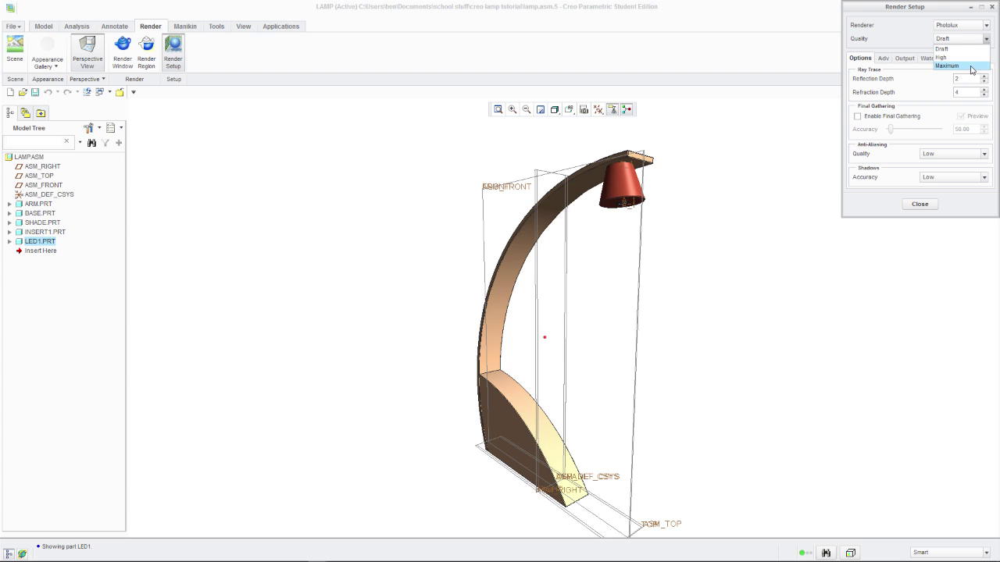
left_click(972, 69)
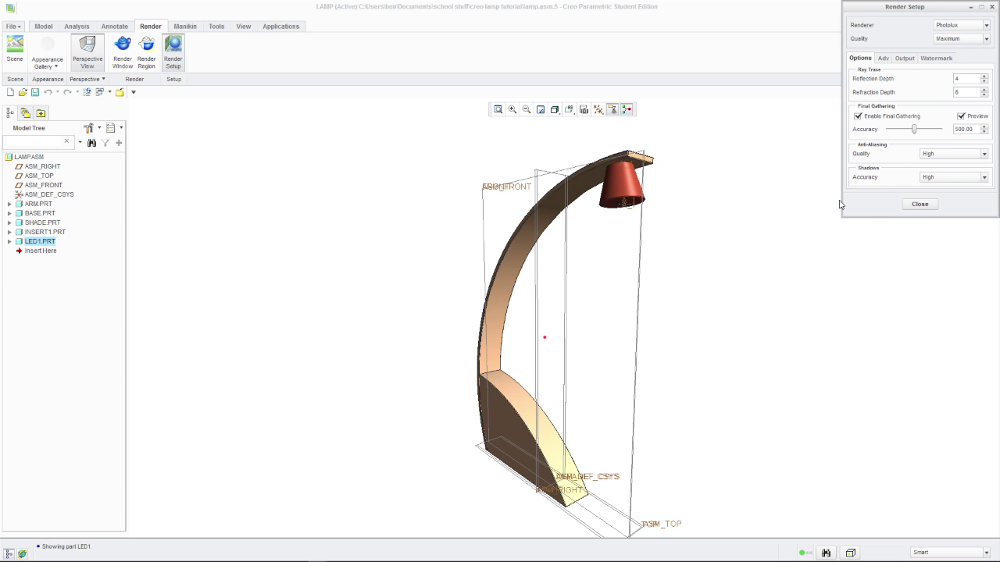
left_click(929, 153)
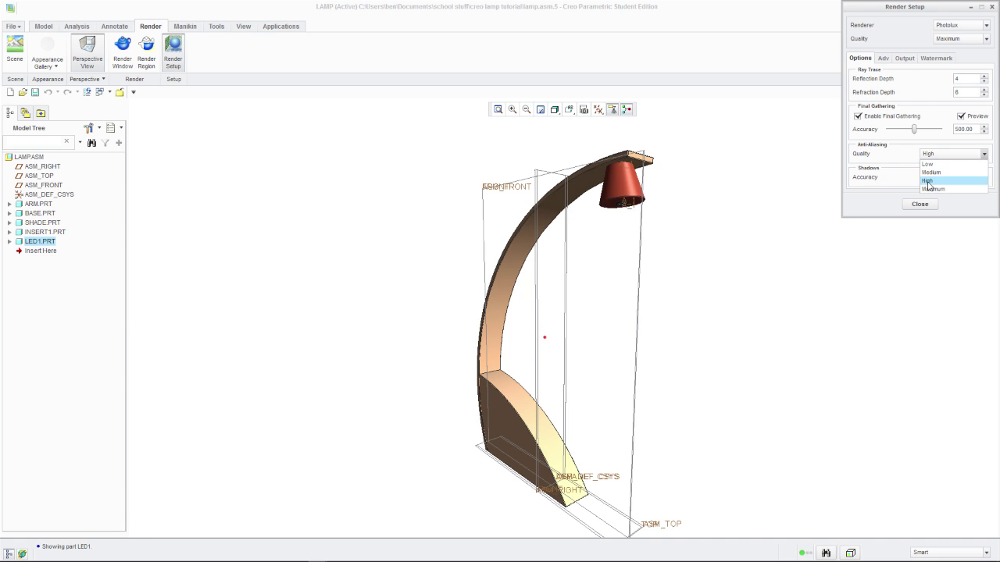
left_click(928, 182)
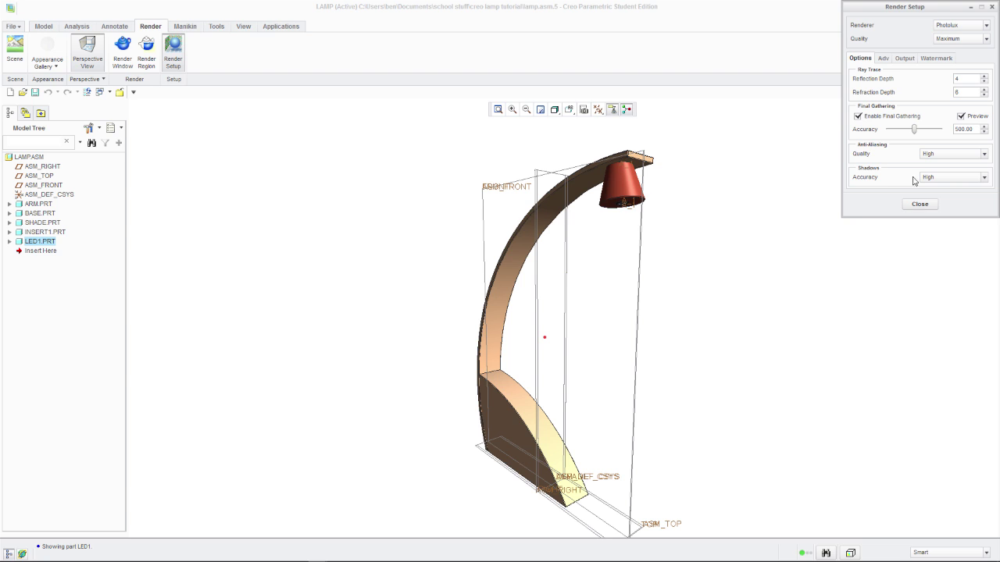
left_click(919, 205)
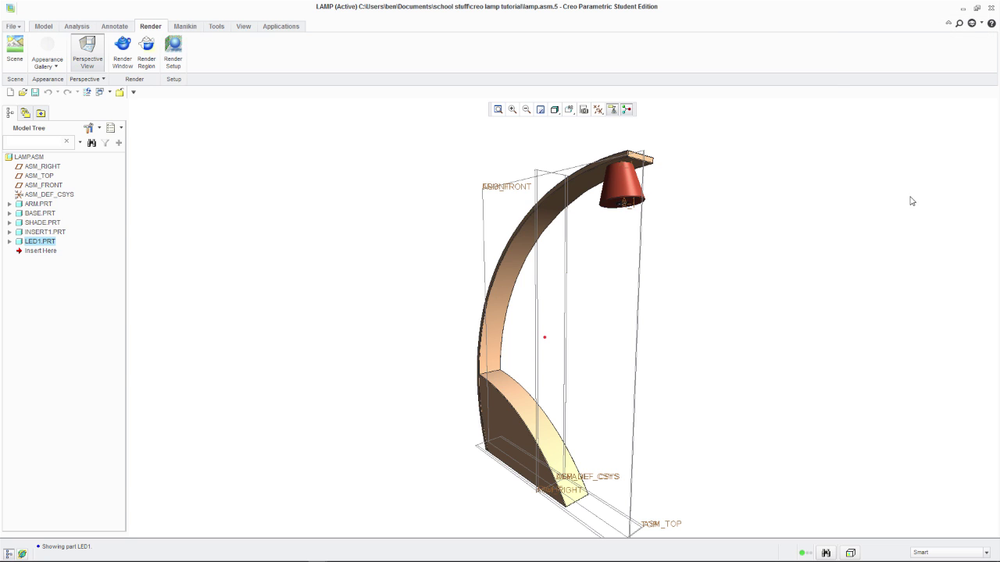
left_click(122, 61)
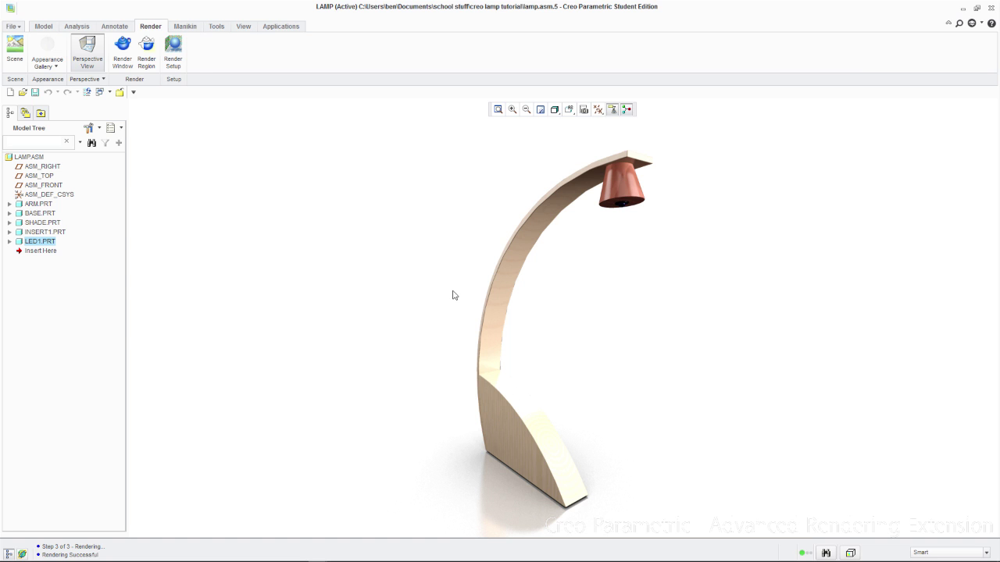
- Disable the text watermark in the render setup
left_click(173, 62)
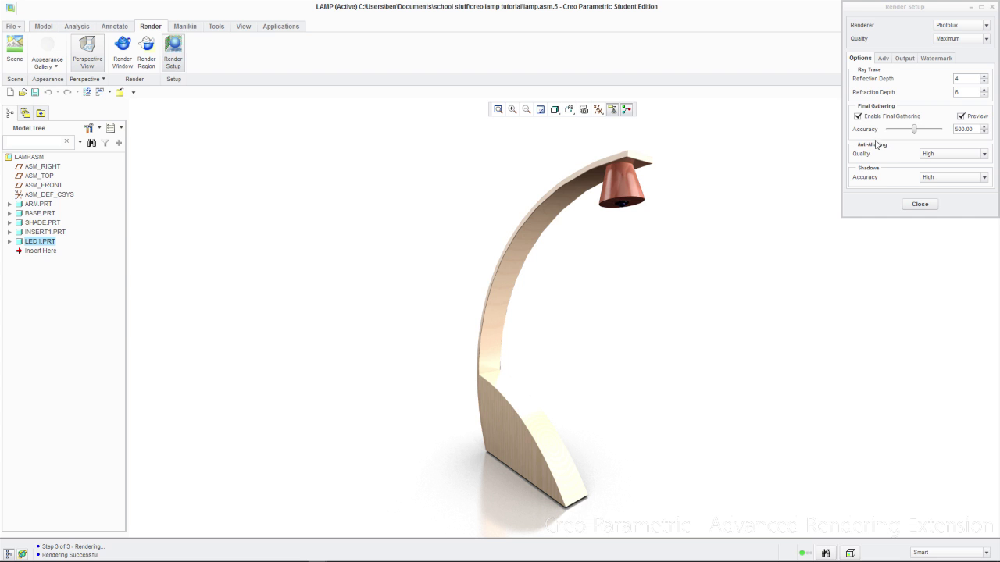
left_click(936, 59)
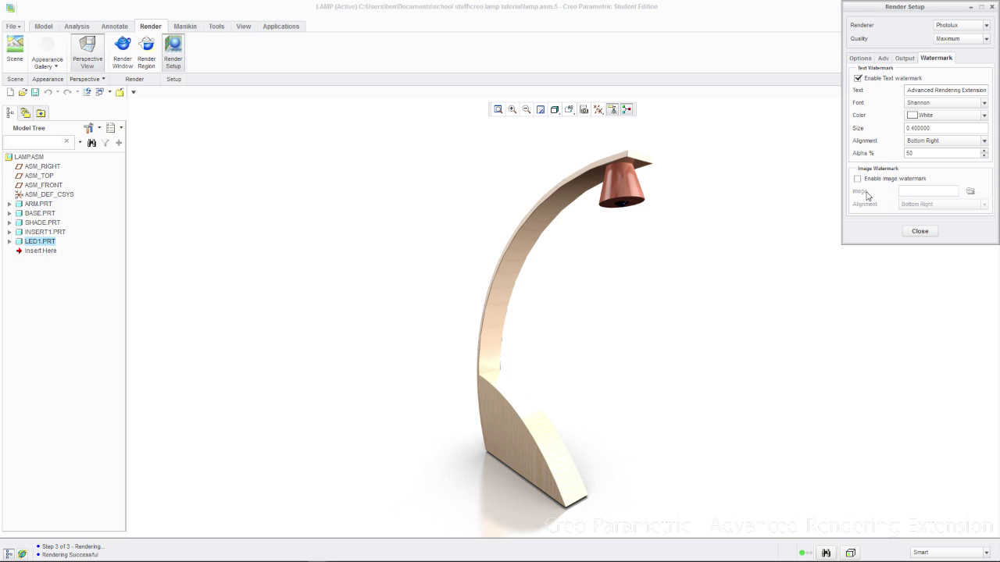
left_click(858, 79)
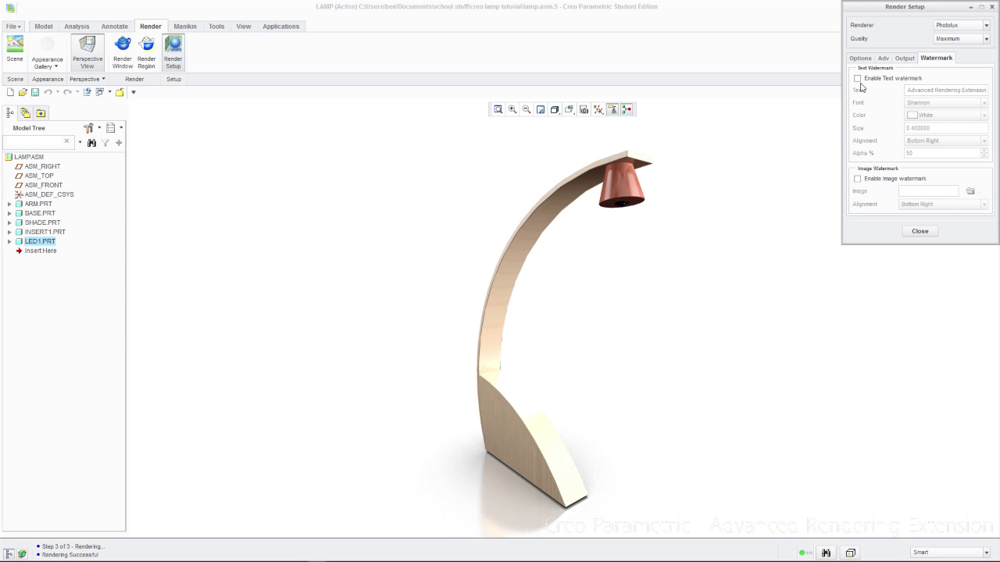
- Set the render output to a JPEG file with a custom image size, width 120 and height 90
left_click(906, 59)
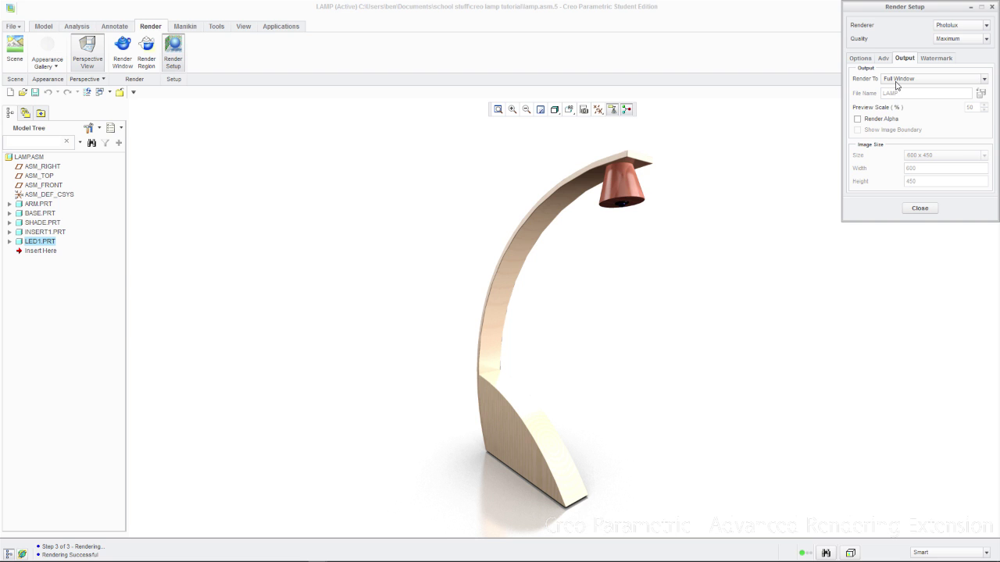
left_click(896, 82)
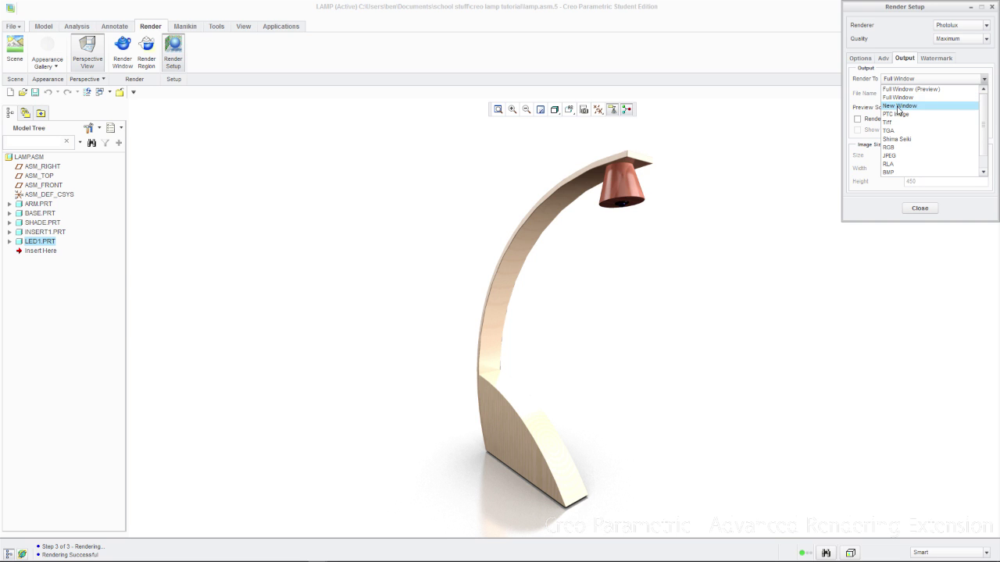
left_click(895, 156)
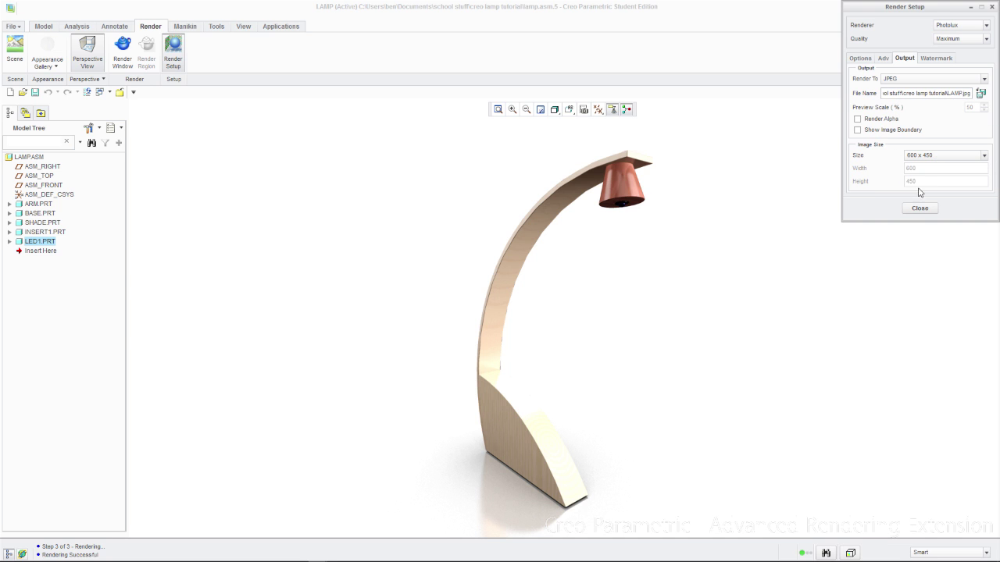
left_click(984, 156)
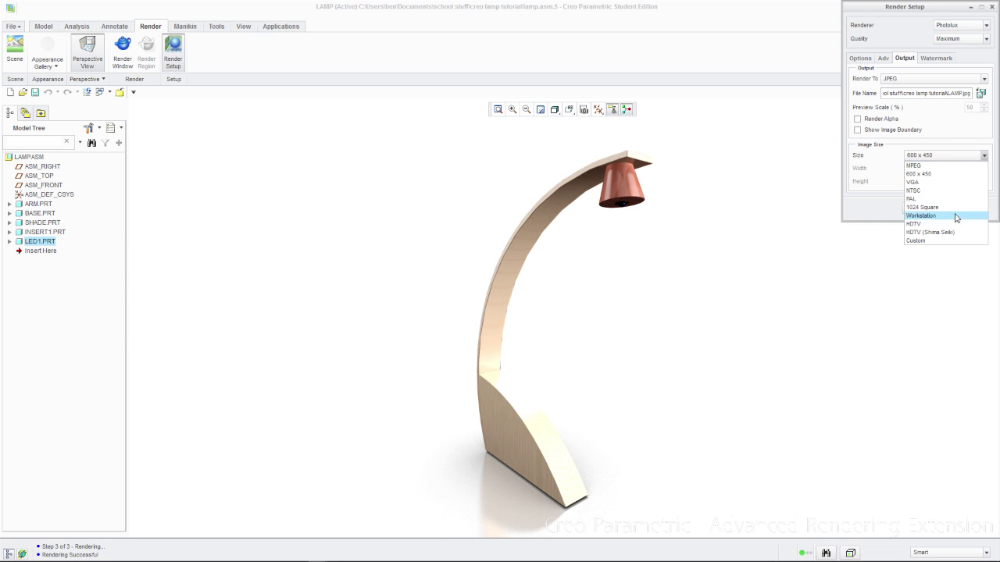
left_click(947, 241)
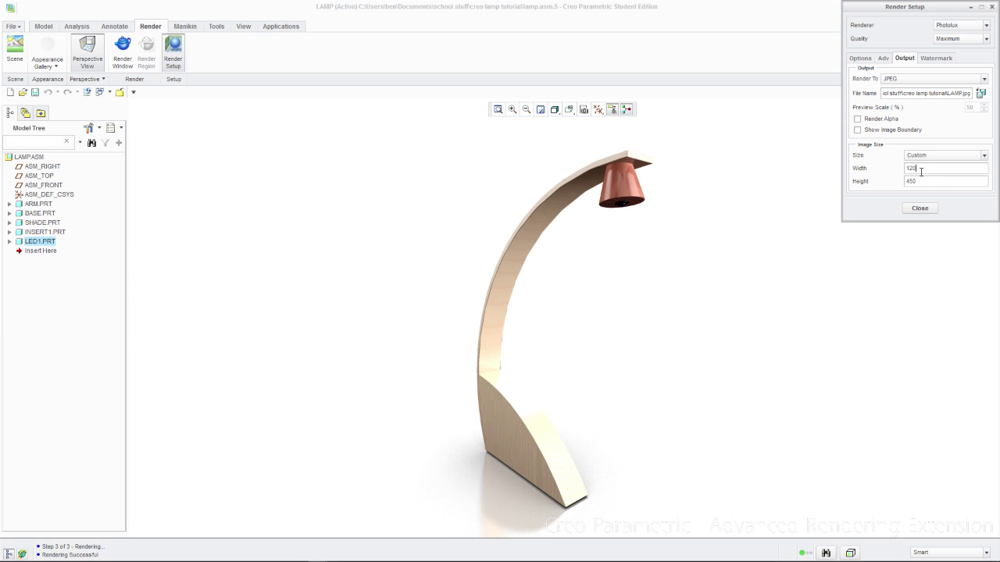
key("Tab")
type("90")
left_click(920, 207)
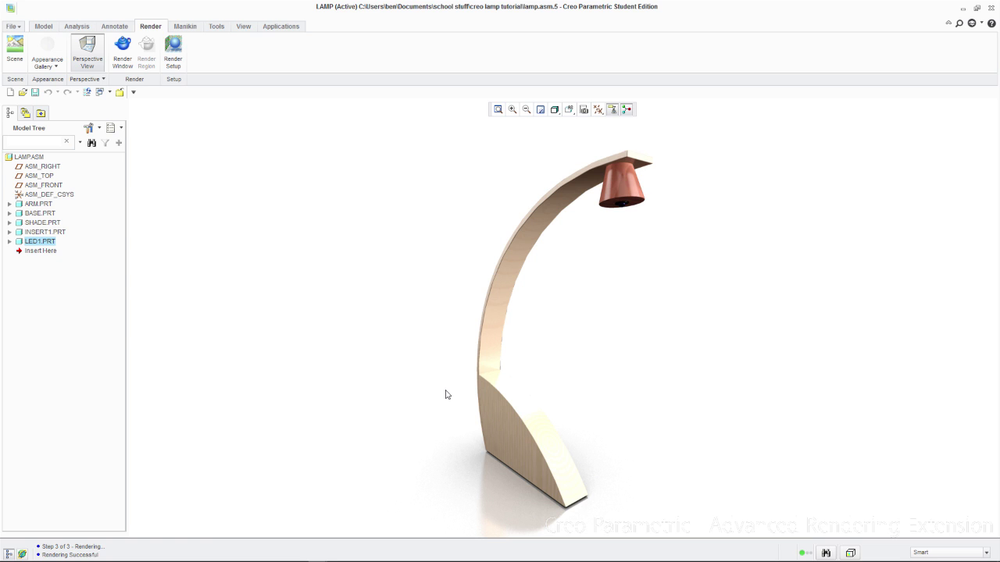
- Apply the adv-wood-walnut-solid-unfinished appearance from the wood library to the lamp's base part
middle_click_drag(447, 389, 447, 392)
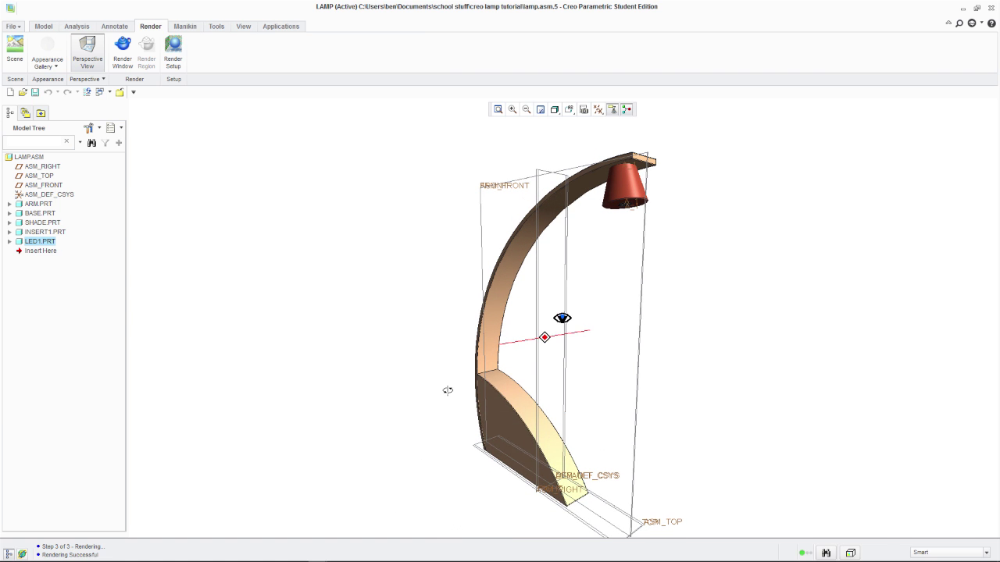
left_click(55, 69)
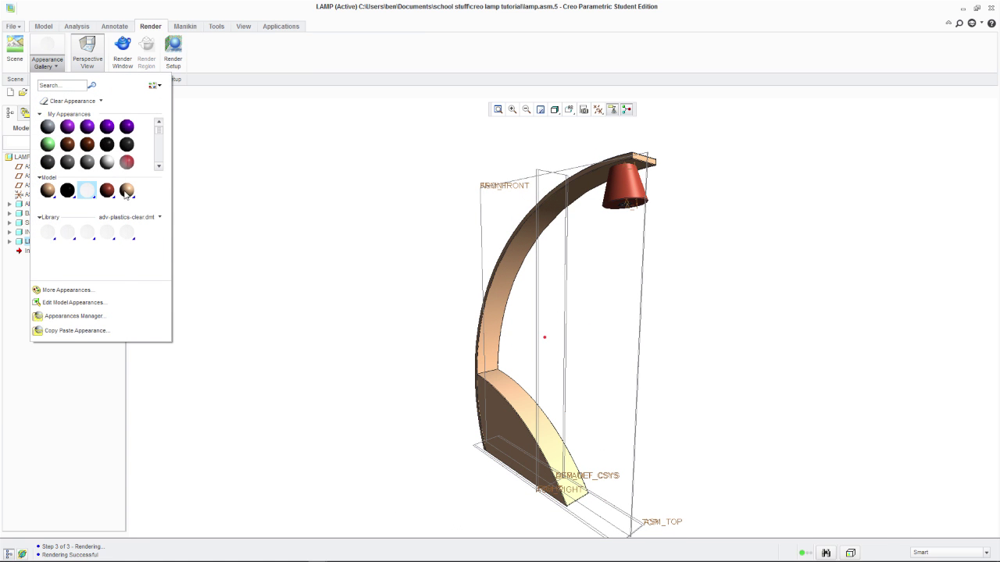
left_click(156, 218)
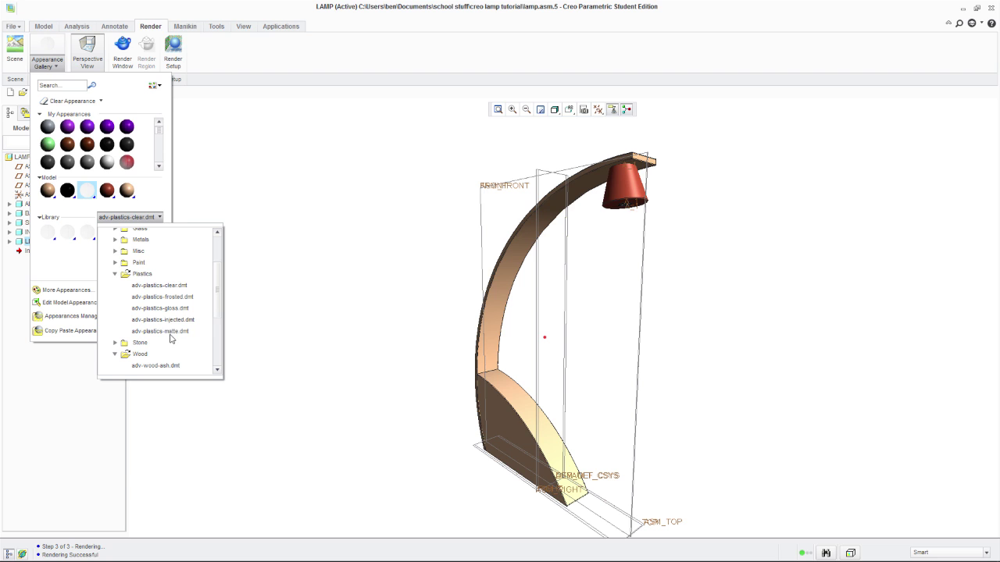
left_click_drag(218, 298, 221, 315)
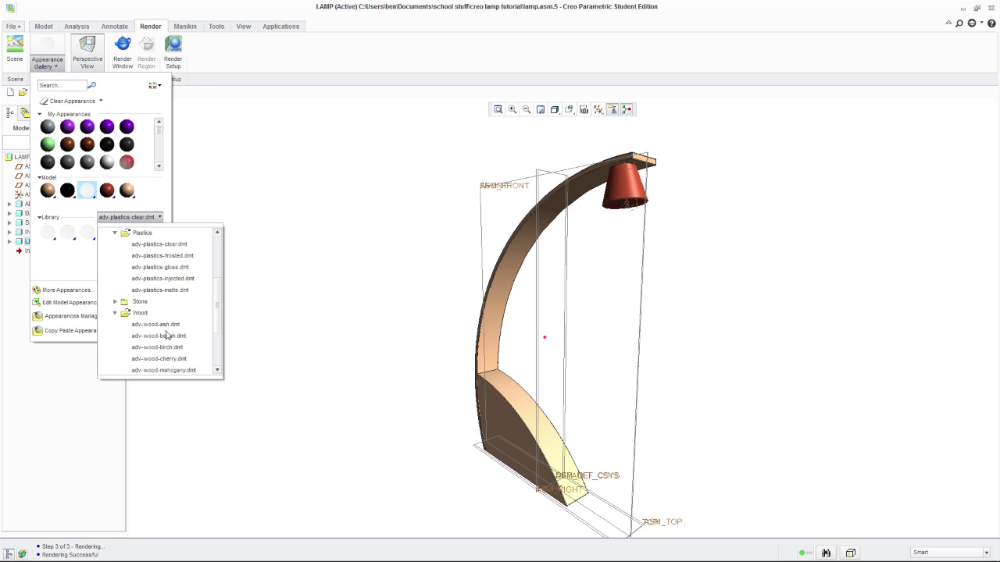
left_click_drag(216, 332, 216, 364)
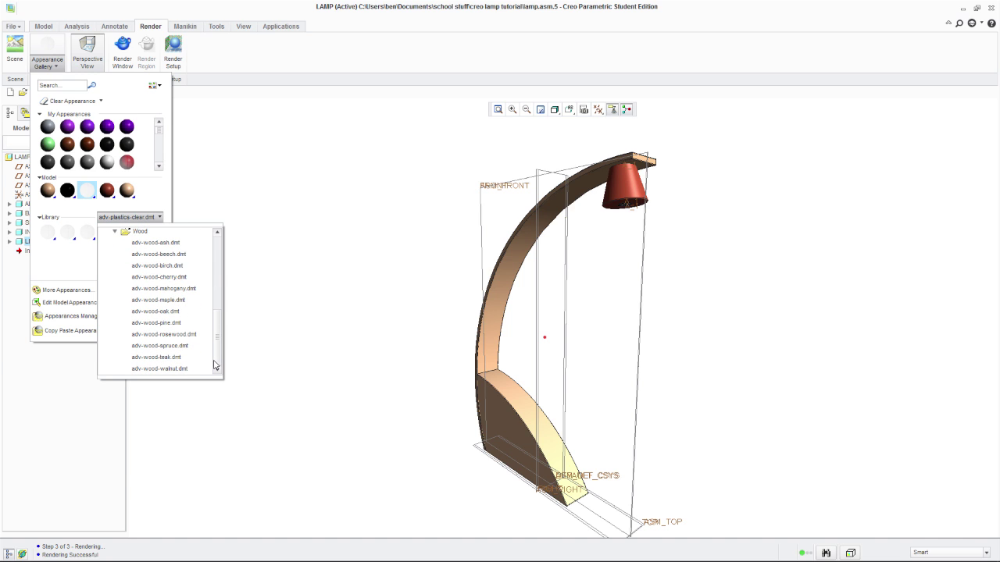
left_click(159, 369)
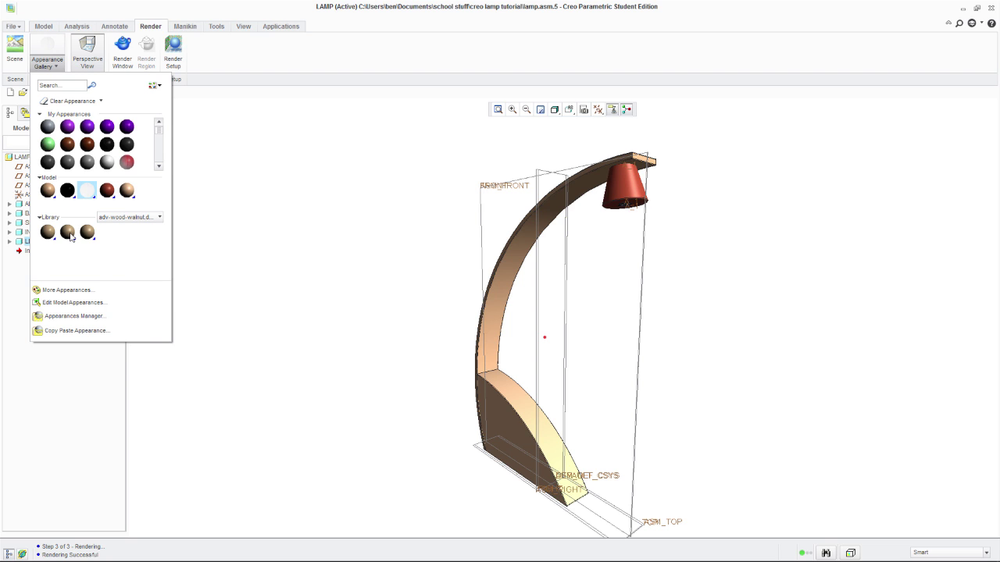
mouse_move(70, 237)
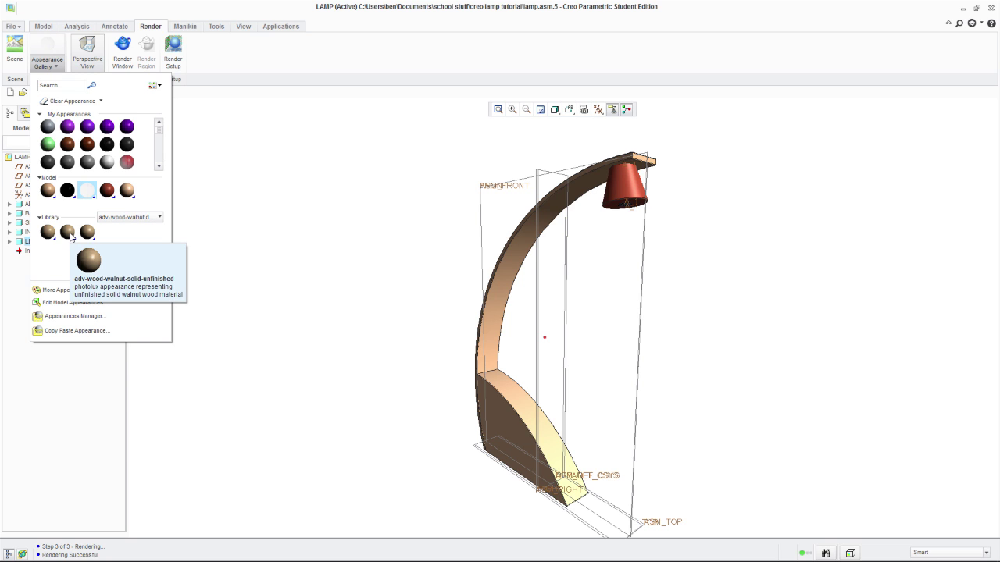
left_click(523, 425)
left_click(969, 28)
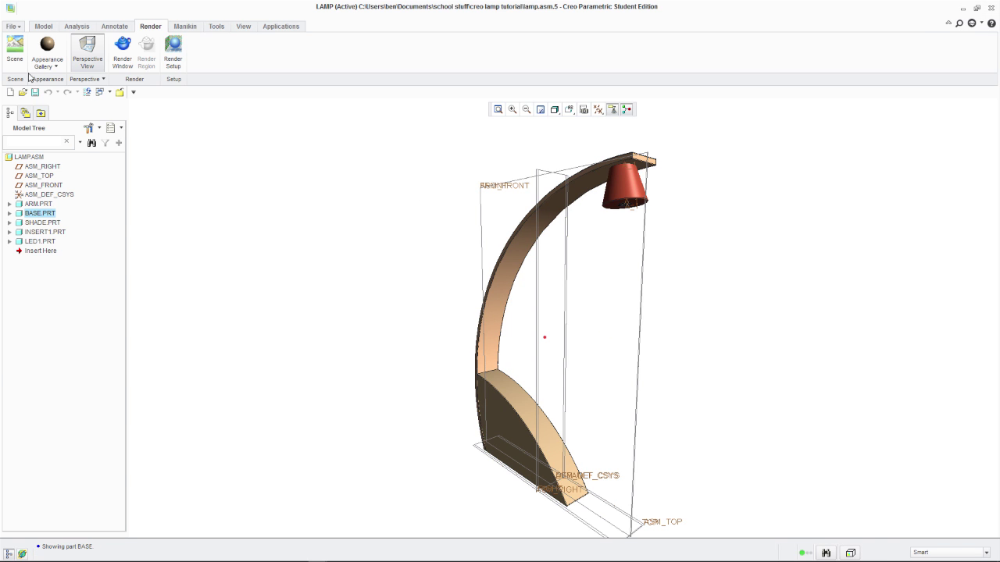
- Make photolux-studio-soft from the scene gallery the active scene
left_click(15, 49)
left_click_drag(129, 297, 120, 339)
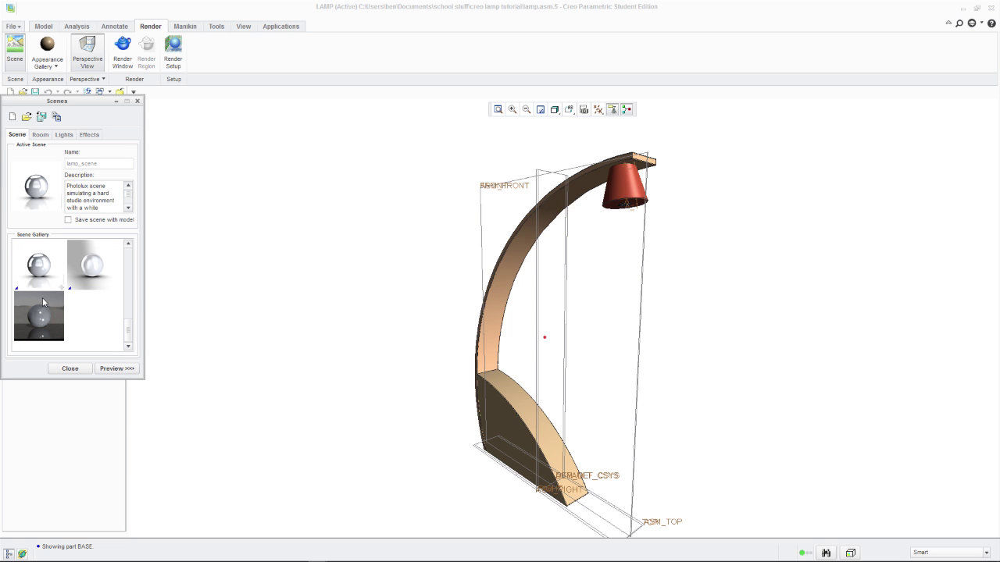
double_click(92, 271)
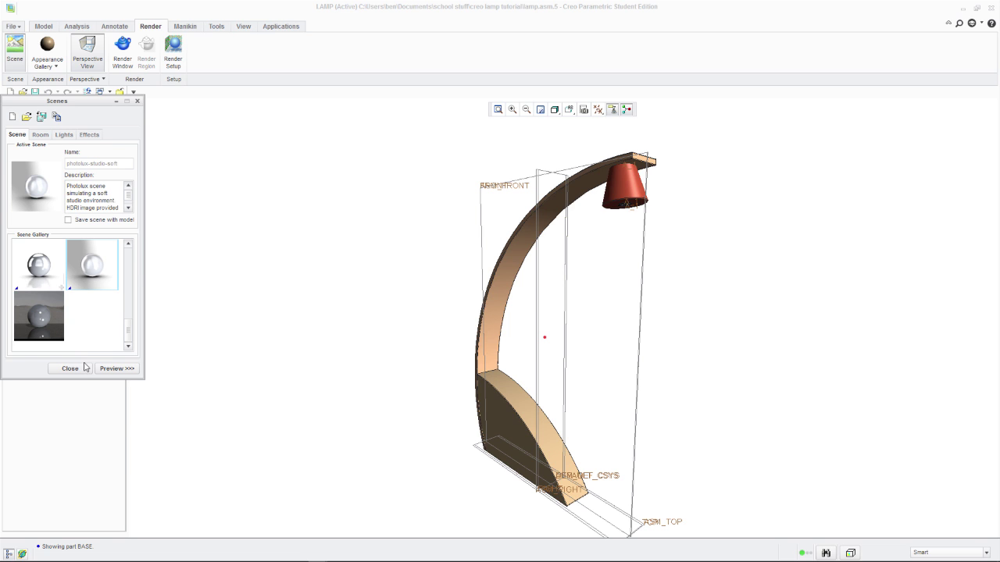
- Set the room's floor position to -0.400 for the soft studio scene and close the scene settings
left_click(38, 135)
left_click_drag(57, 309, 39, 322)
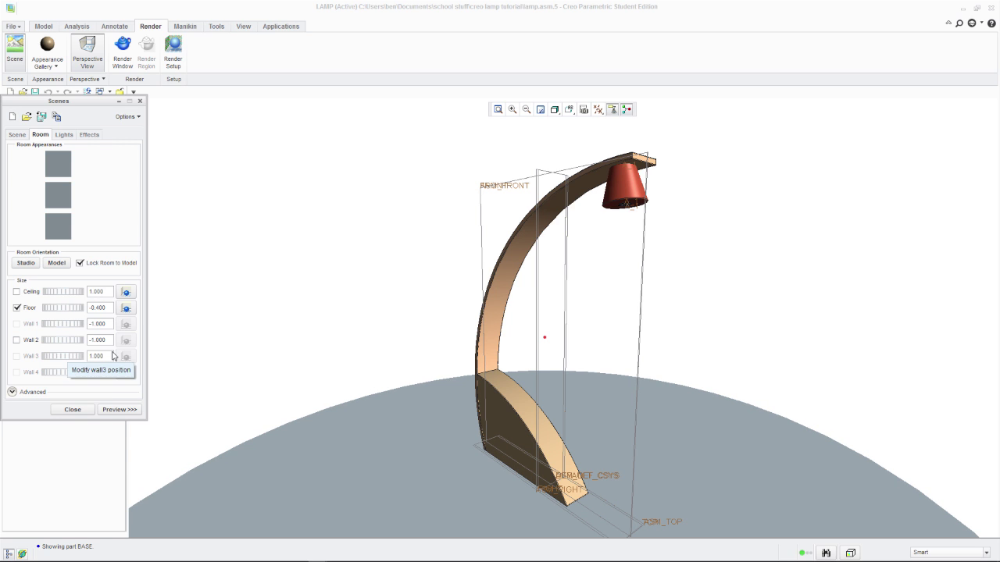
left_click(72, 410)
- Render the lamp to the JPEG file and save the lamp assembly
left_click(122, 48)
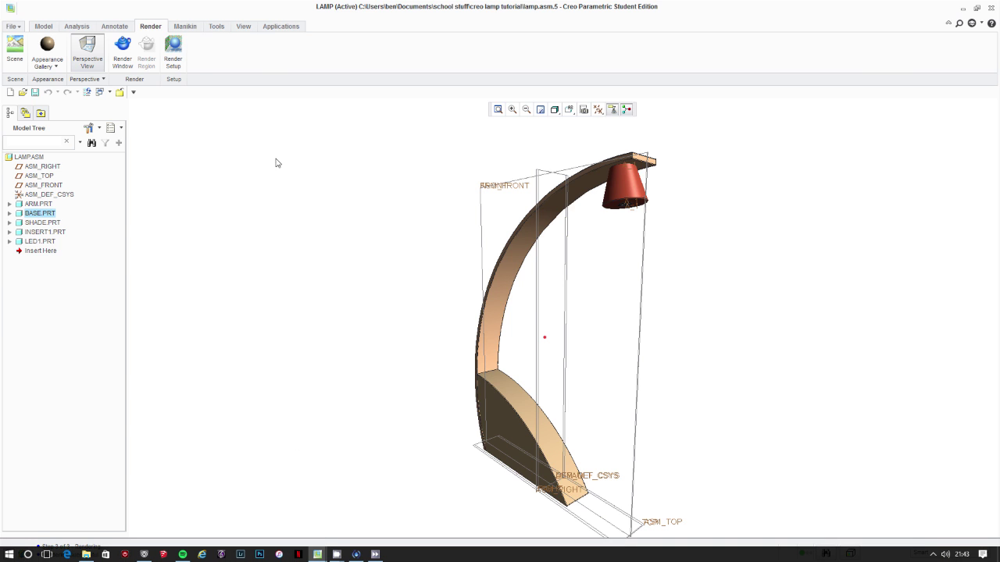
left_click(13, 26)
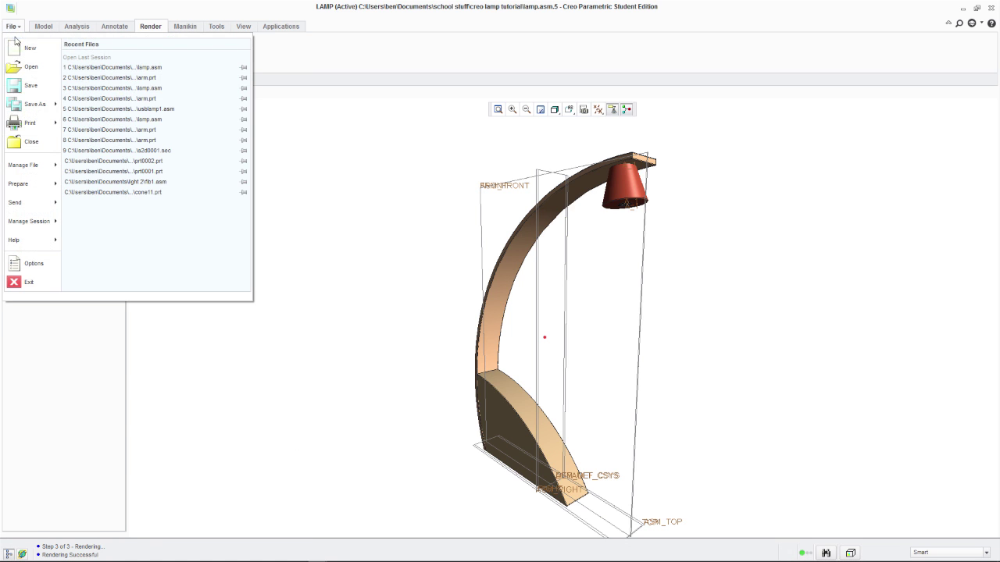
left_click(33, 93)
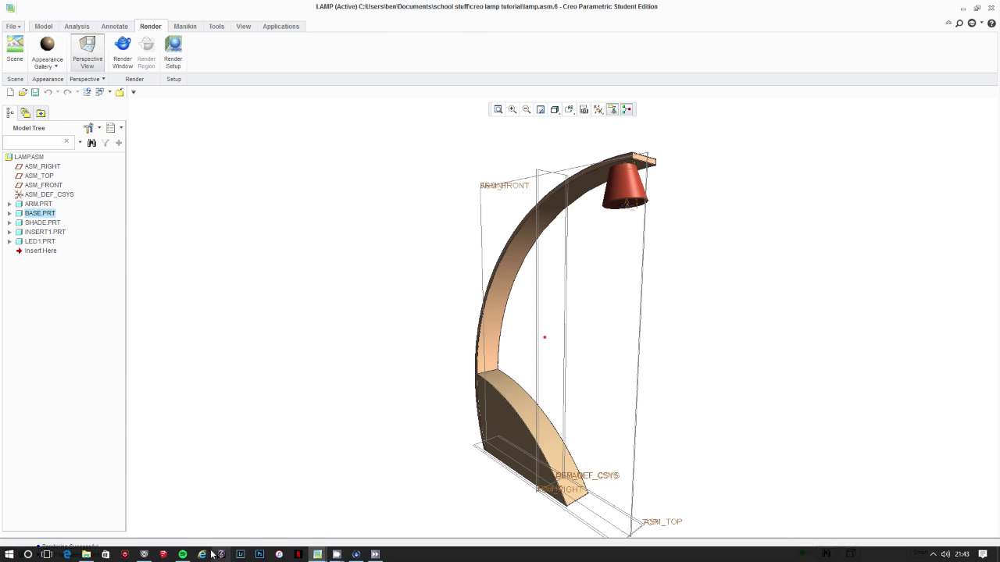
- Switch to File Explorer and open the rendered LAMP.jpg from the creo lamp tutorial folder in school stuff
left_click(86, 555)
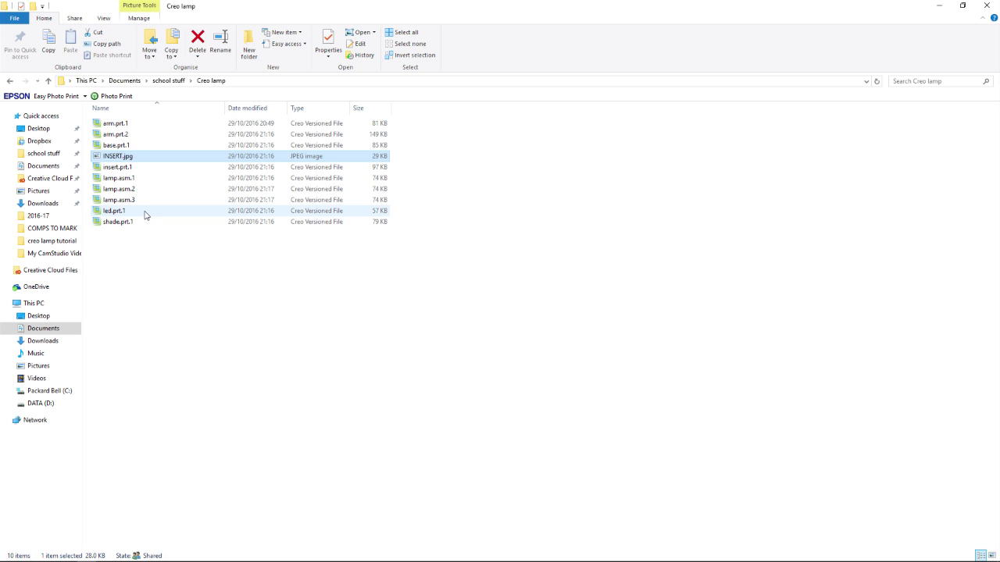
left_click(8, 81)
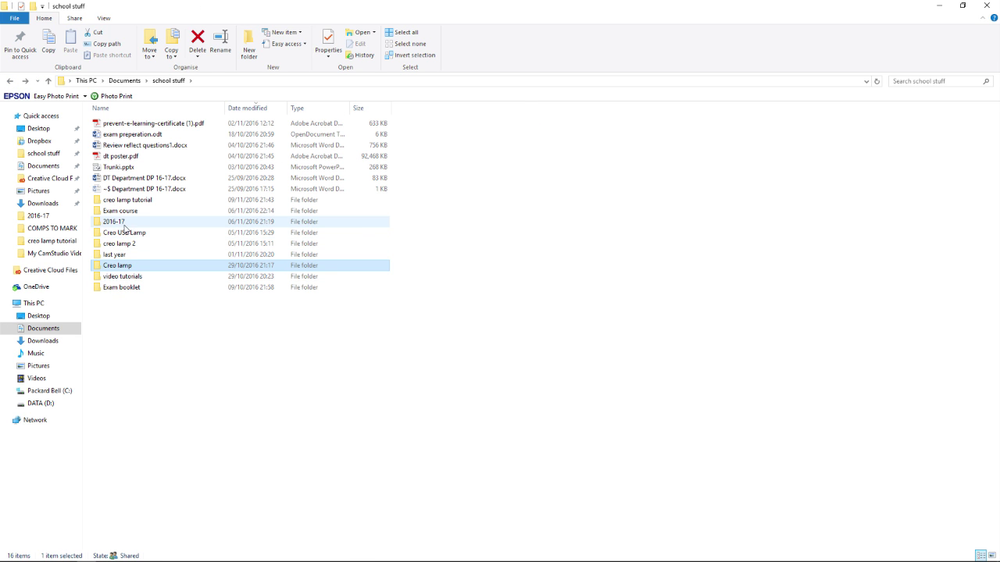
double_click(128, 201)
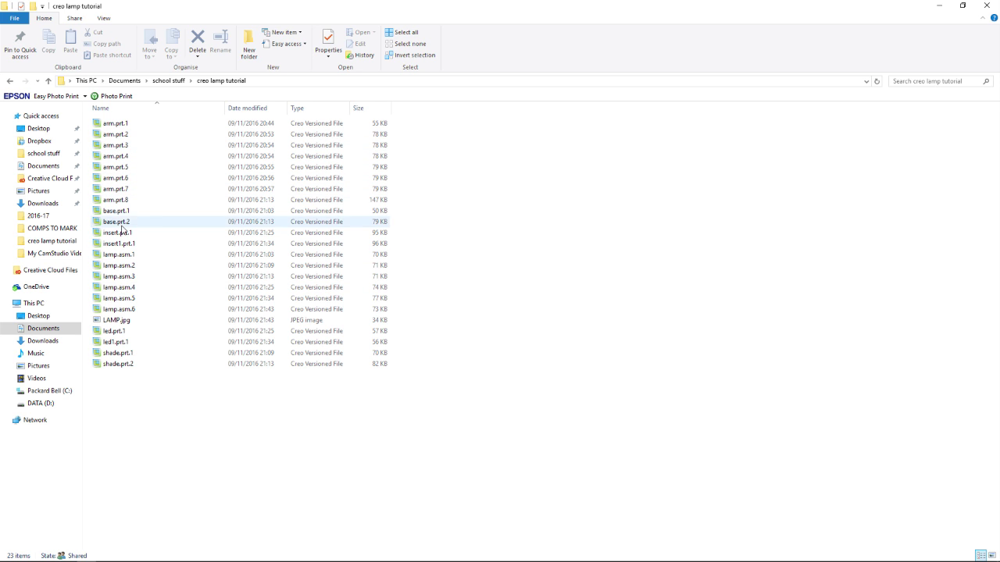
double_click(117, 321)
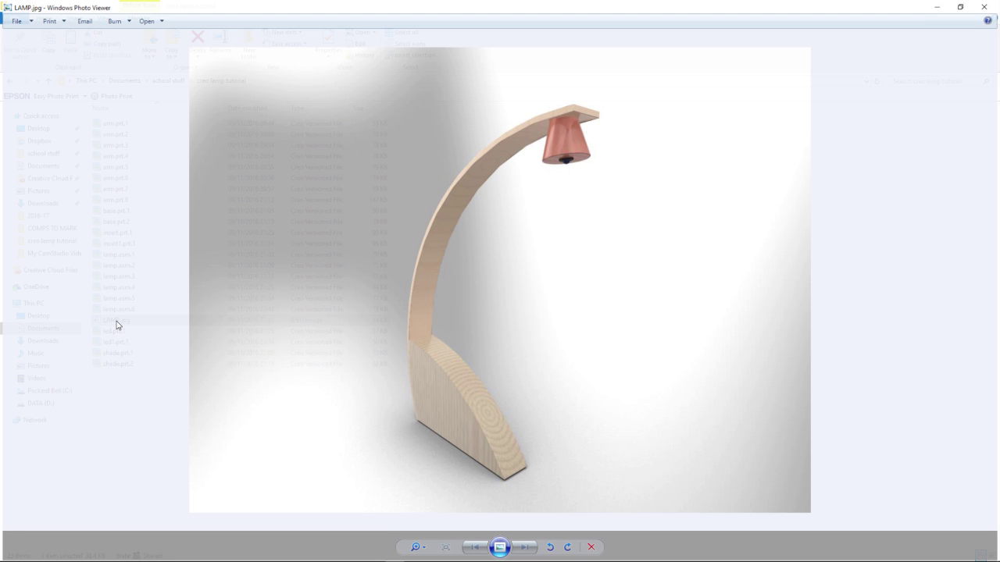